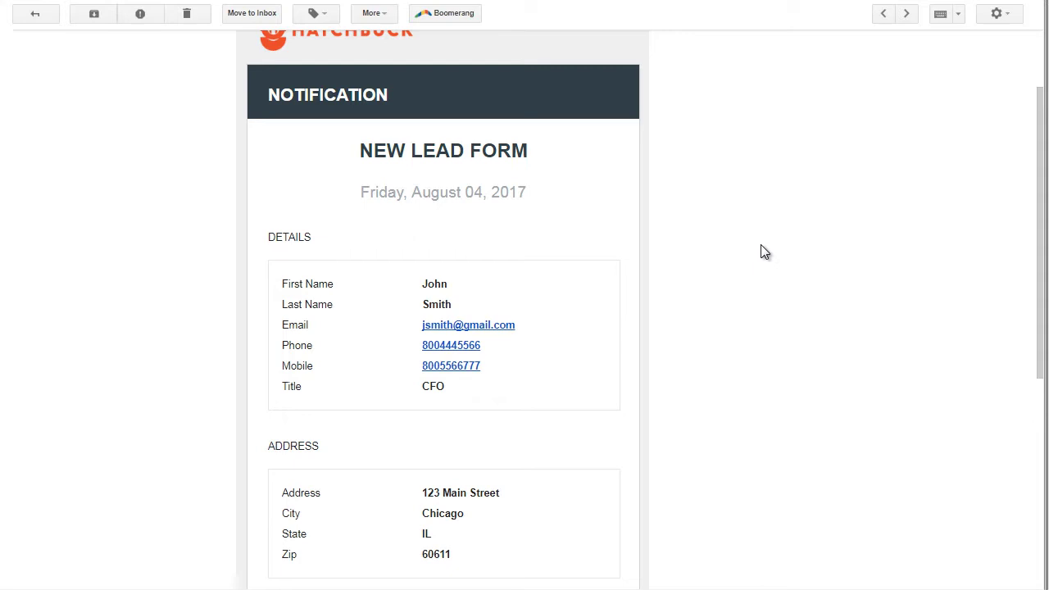
Scroll through the HATCHBUCK-SAMPLE email in Gmail to review the lead's details and address.
scroll(764, 252, up, 2)
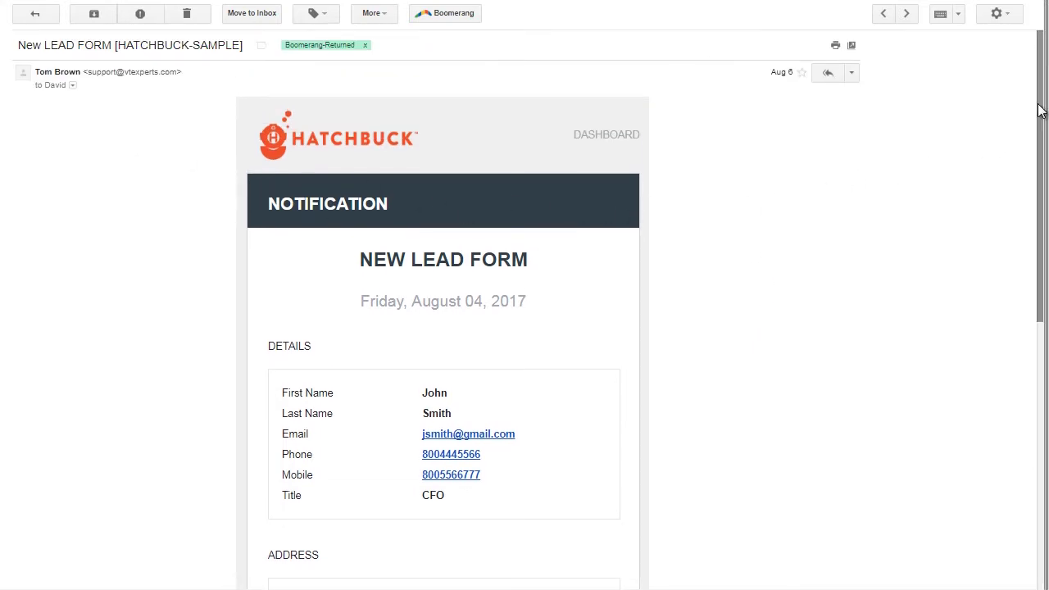
mouse_move(1040, 111)
mouse_down()
mouse_move(1014, 303)
mouse_move(1017, 232)
mouse_up()
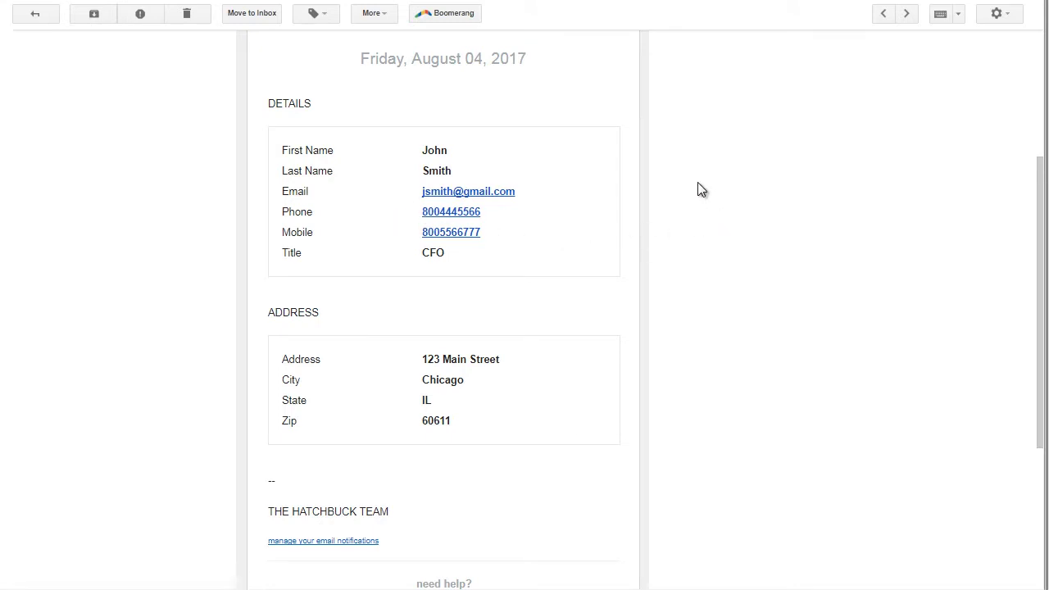
scroll(484, 345, down, 2)
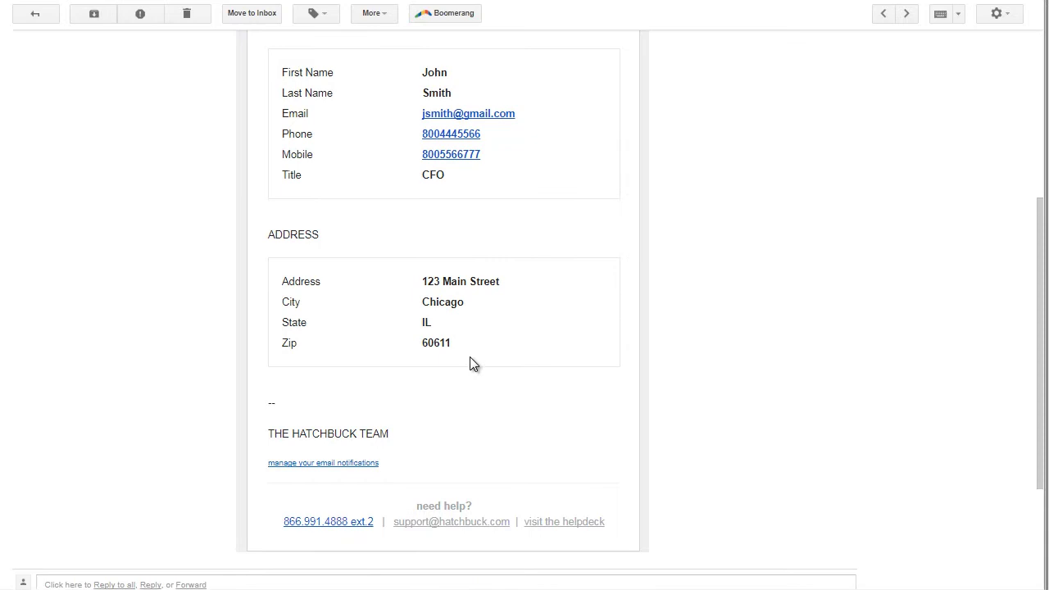
scroll(473, 364, up, 2)
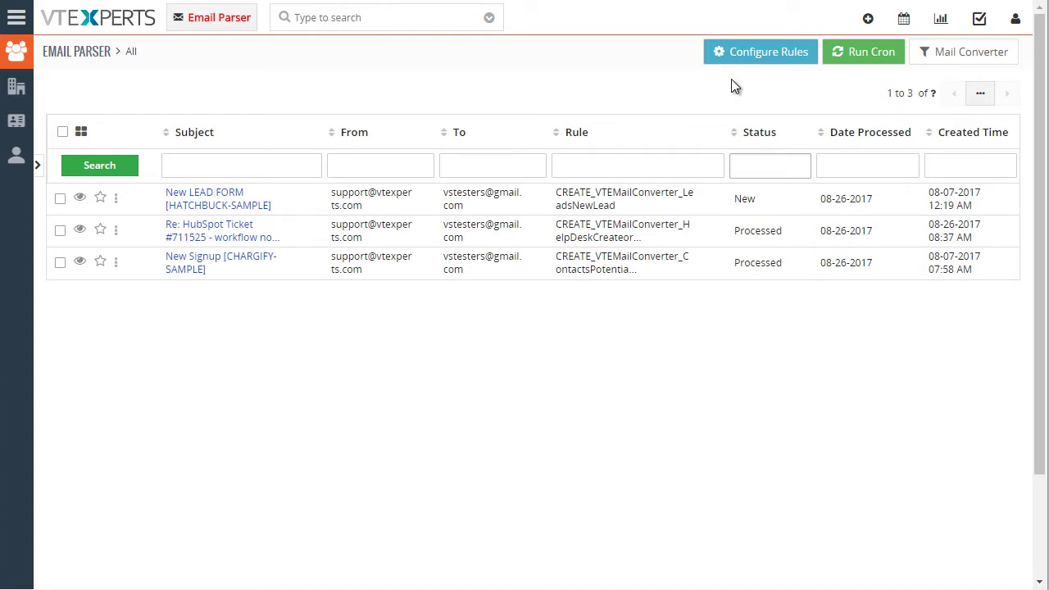
From the Email Parser's Configure Rules, start a new Create-type parsing rule.
click(769, 59)
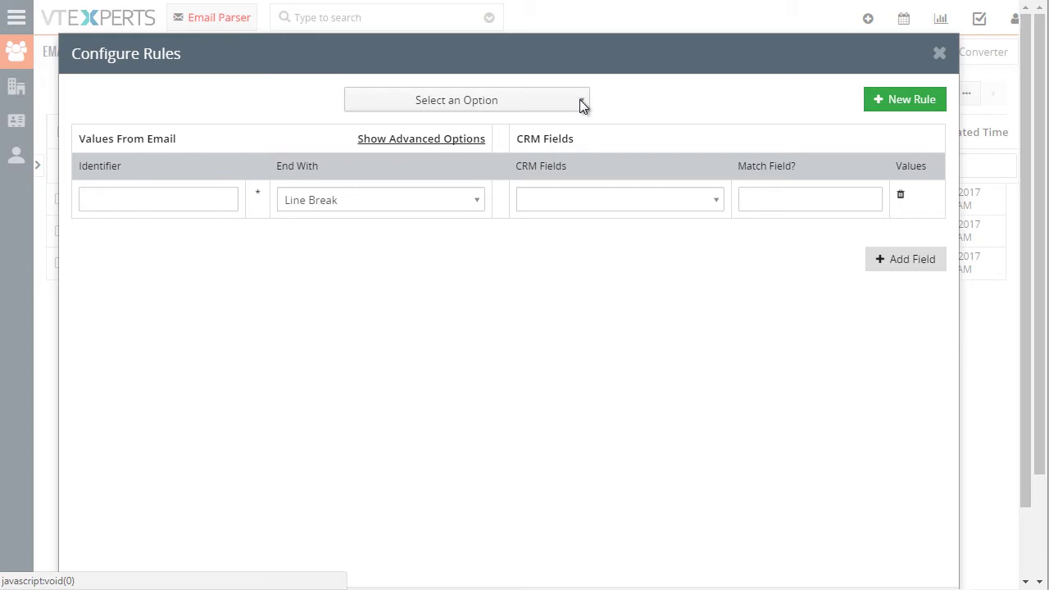
click(580, 104)
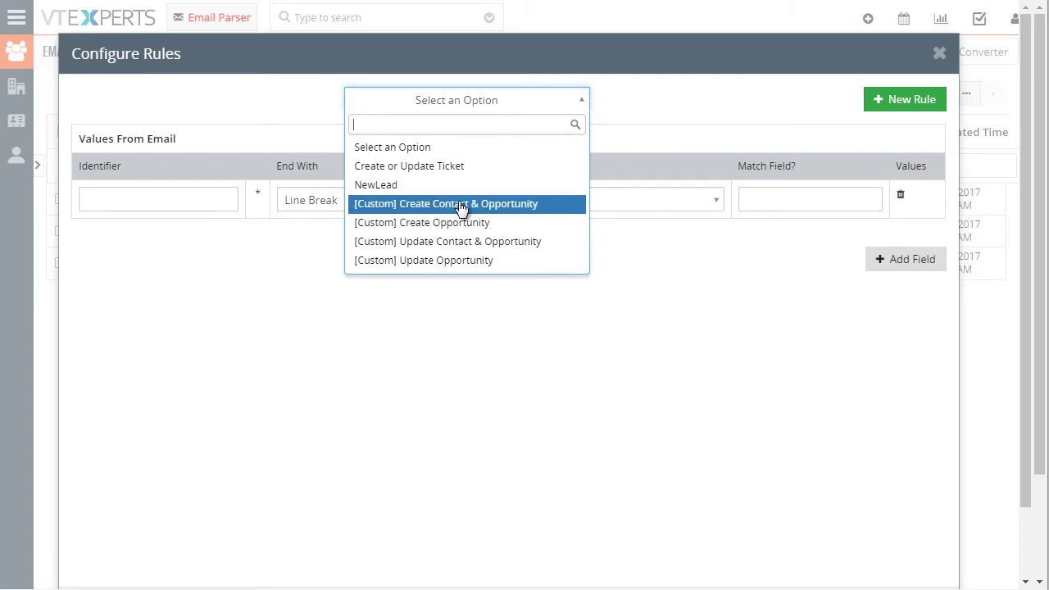
click(678, 109)
click(885, 105)
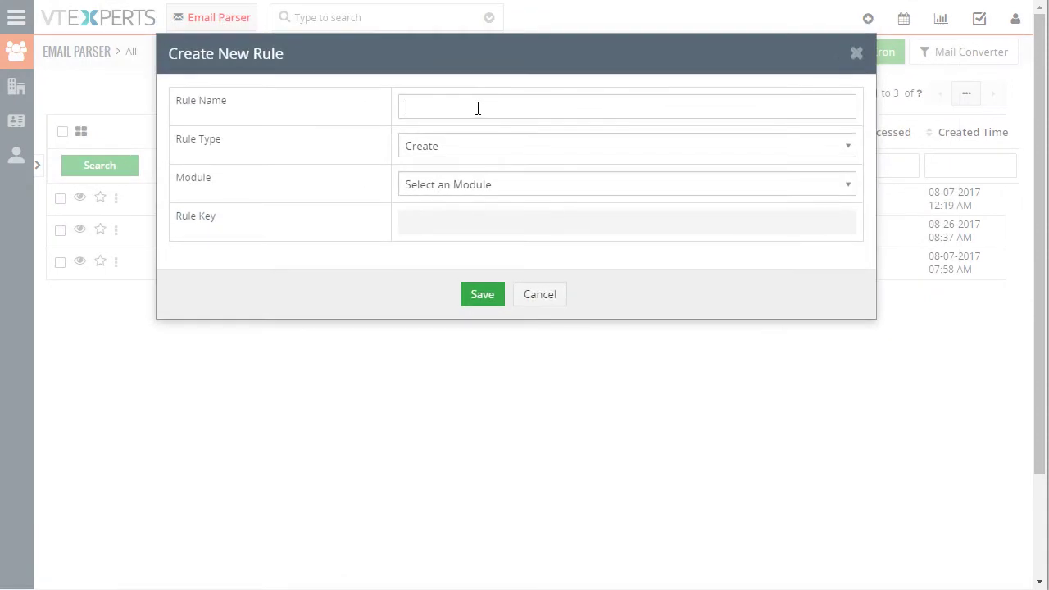
click(478, 108)
text(Name)
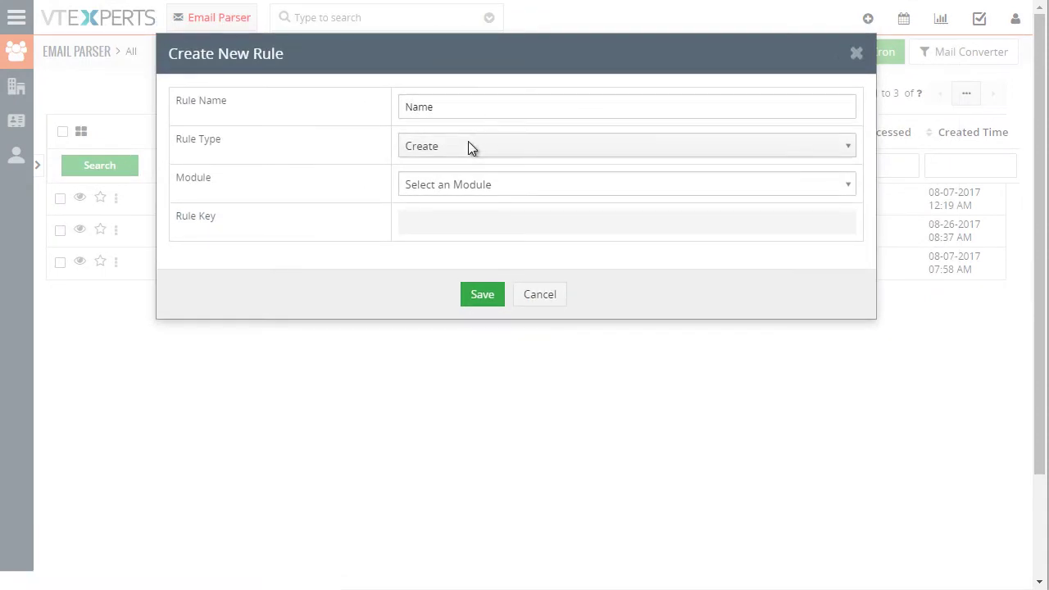
click(465, 146)
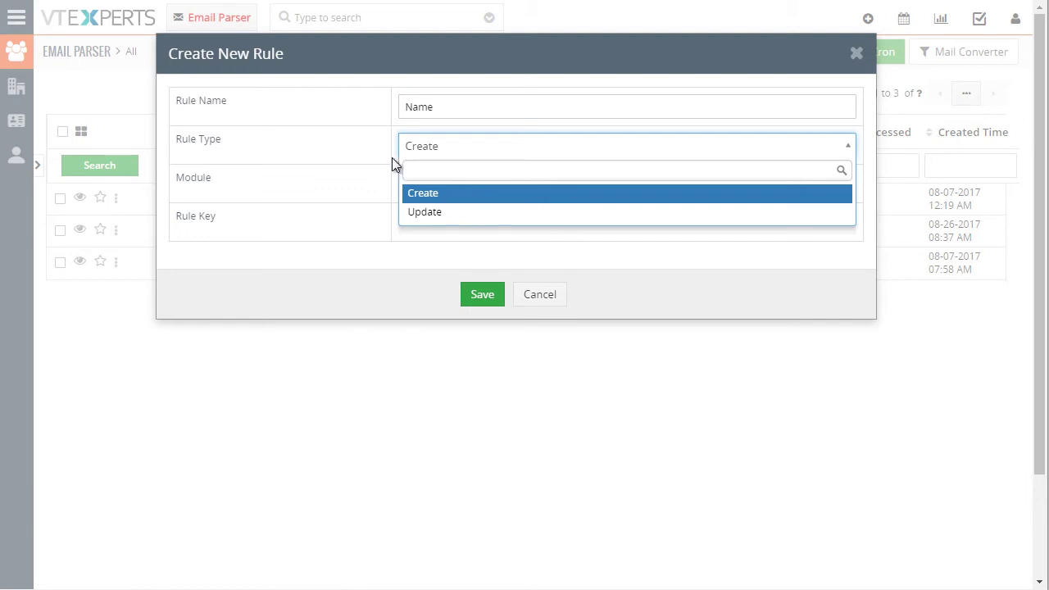
click(380, 149)
click(445, 182)
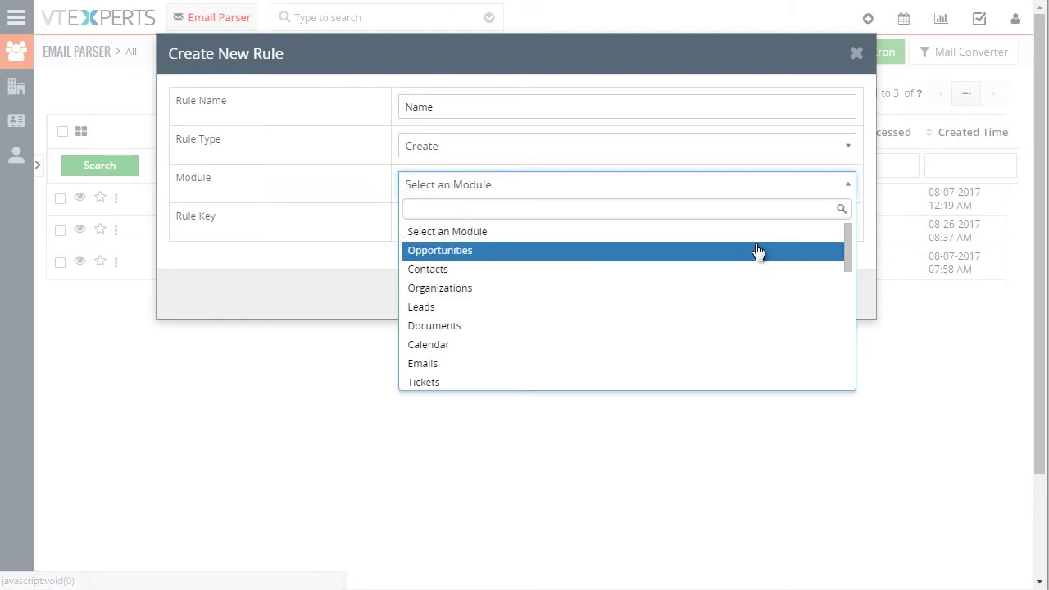
scroll(842, 270, down, 4)
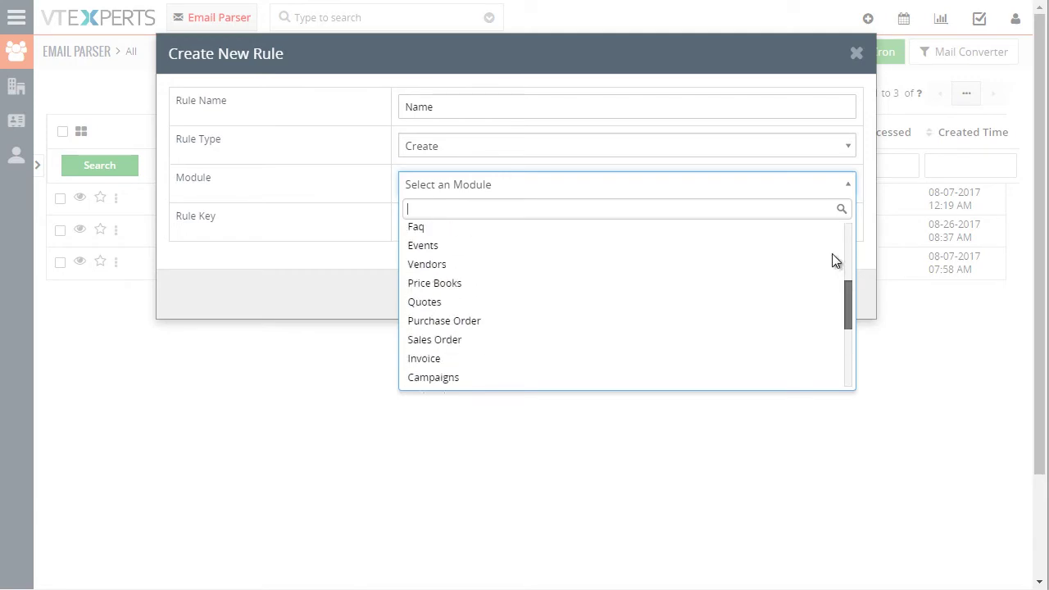
scroll(831, 260, up, 3)
click(322, 146)
click(544, 293)
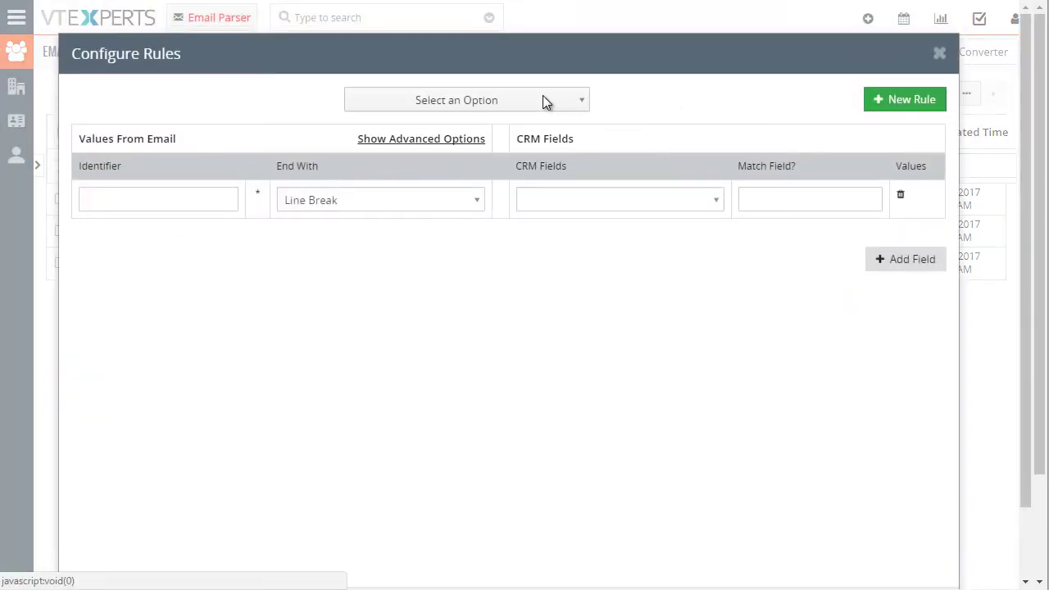
Load the NewLead rule and inspect its First Name identifier and CRM field mapping.
click(543, 97)
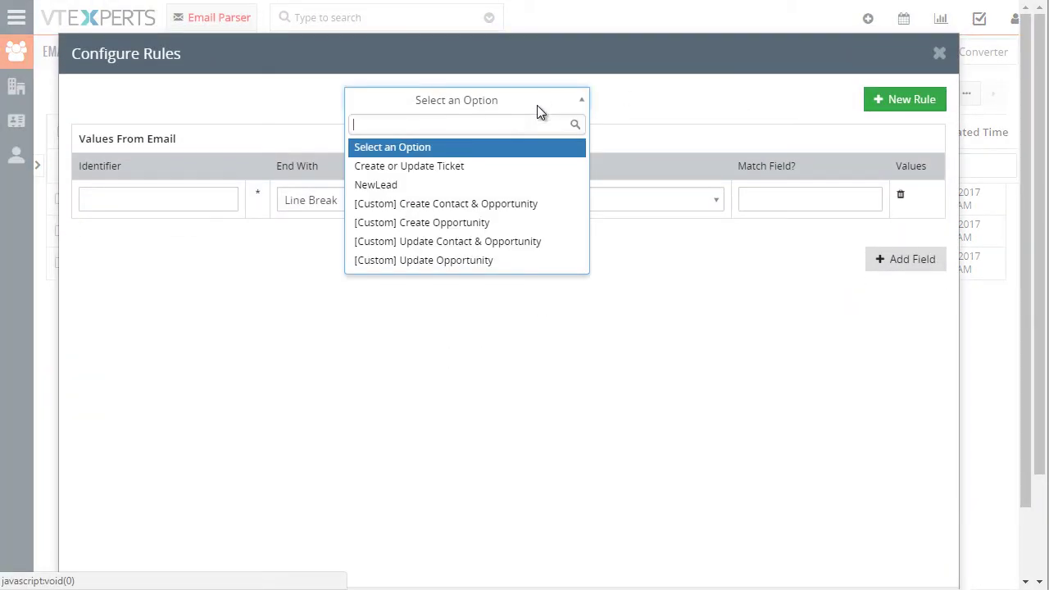
click(395, 186)
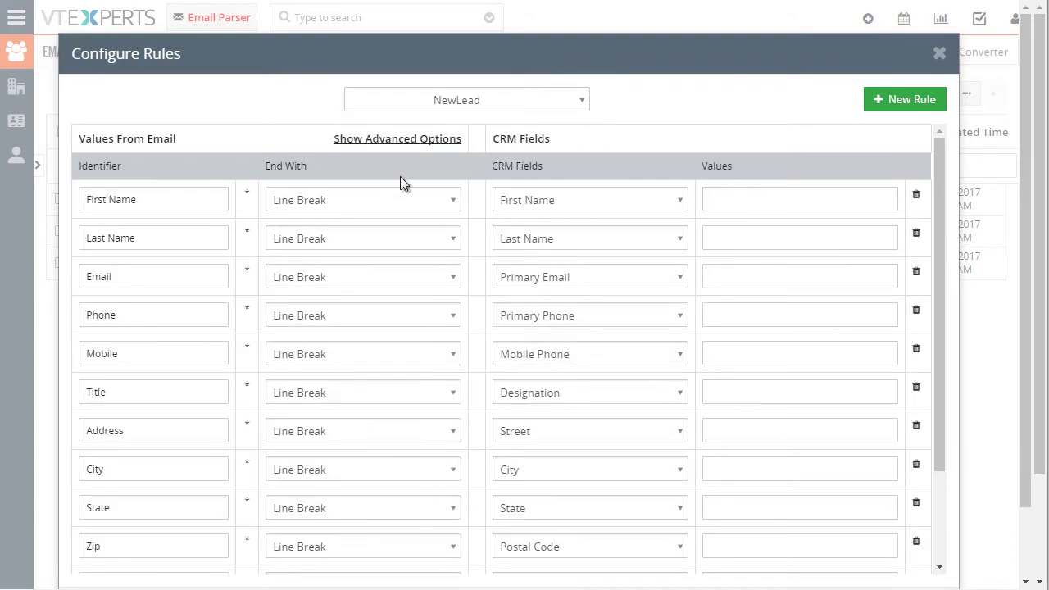
mouse_move(939, 153)
mouse_down()
mouse_move(937, 162)
mouse_move(935, 152)
mouse_up()
drag(141, 199, 87, 201)
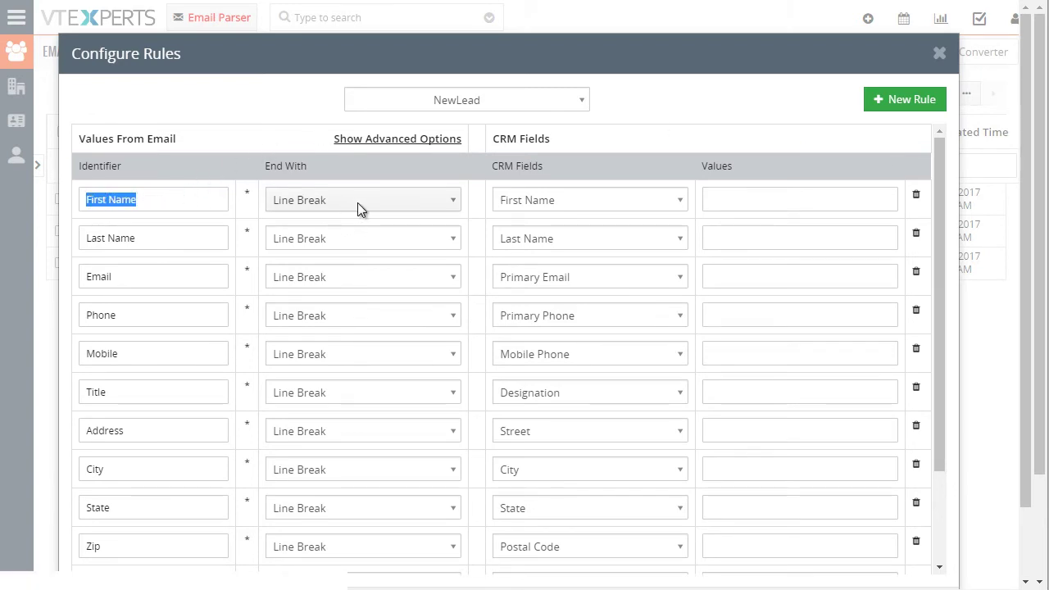
click(574, 200)
click(575, 200)
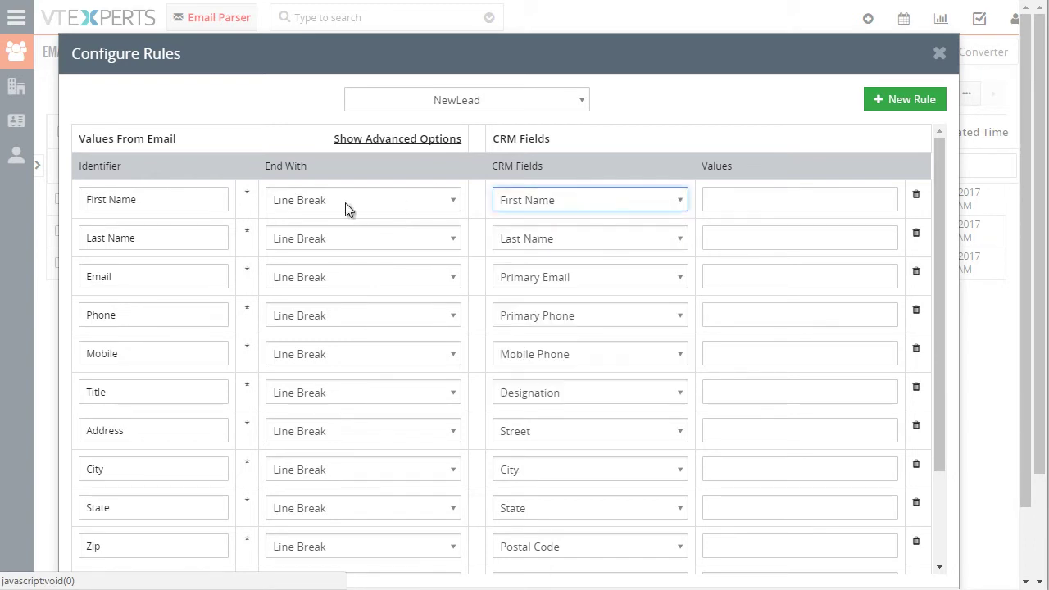
Inspect the Last Name, First Name and Email identifiers, keeping the Email ending as Line Break.
click(173, 239)
drag(173, 241, 75, 236)
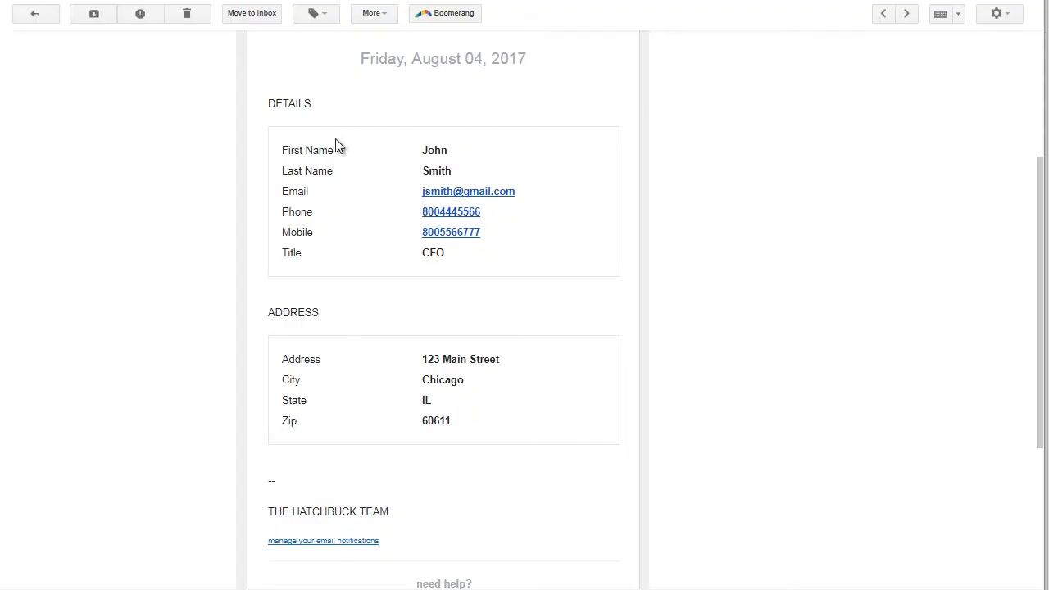
drag(336, 150, 282, 150)
drag(338, 171, 286, 196)
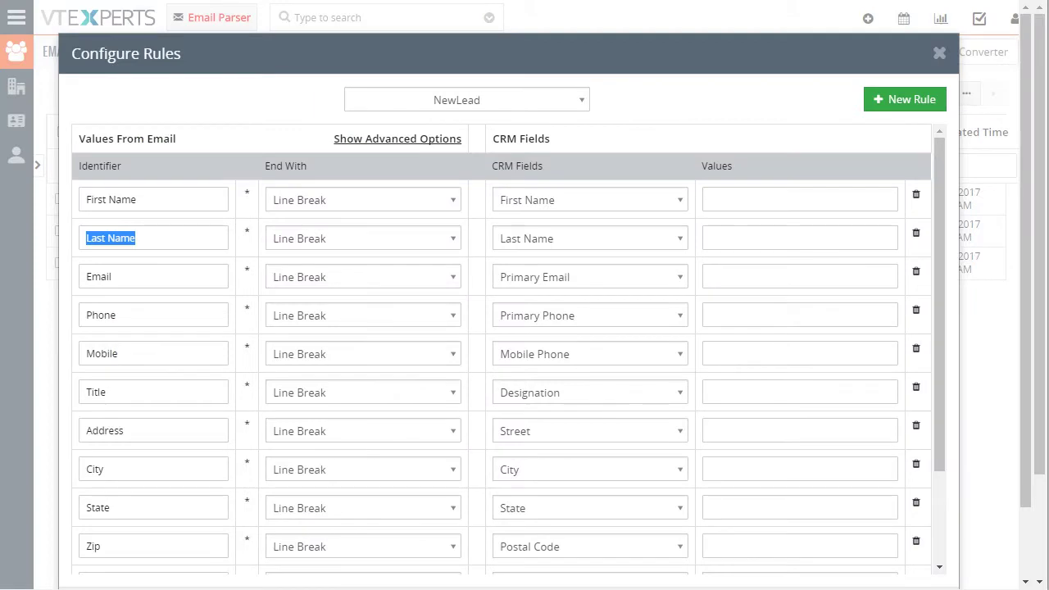
click(363, 278)
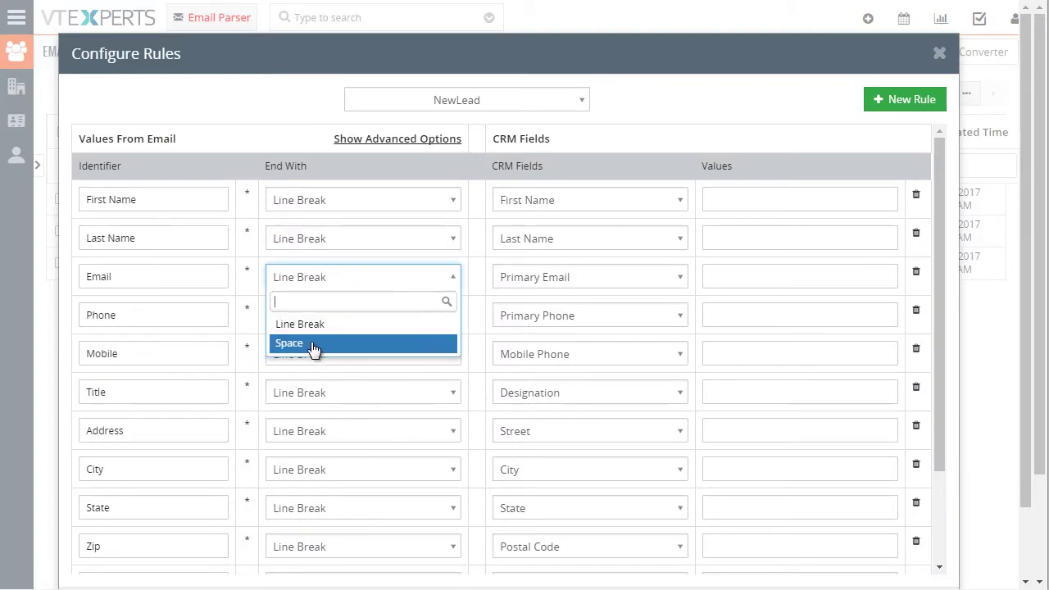
click(318, 138)
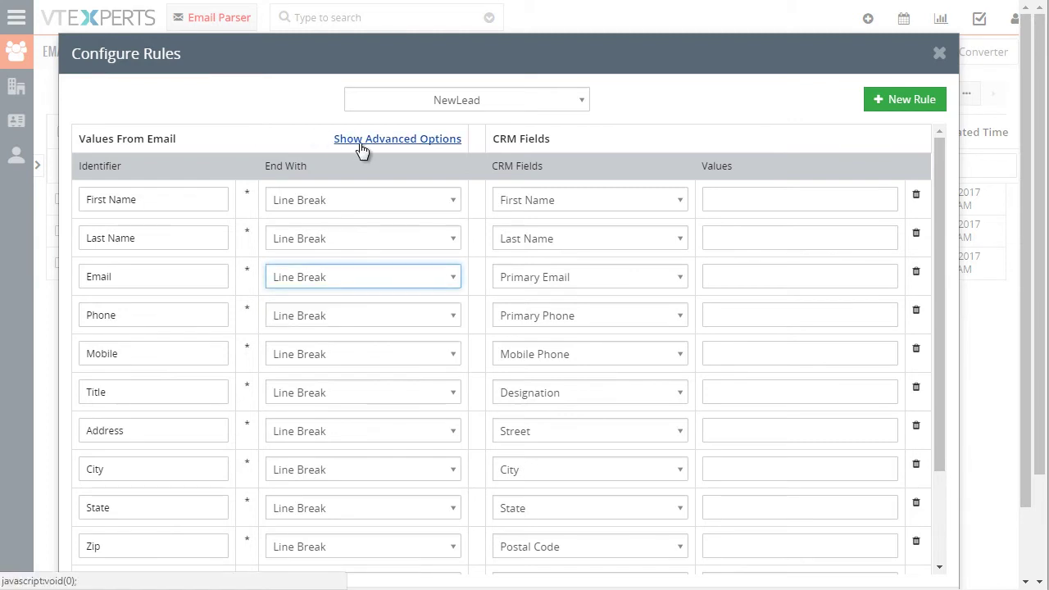
Show the advanced Parse Data Extra columns, then hide them again.
click(359, 139)
click(385, 199)
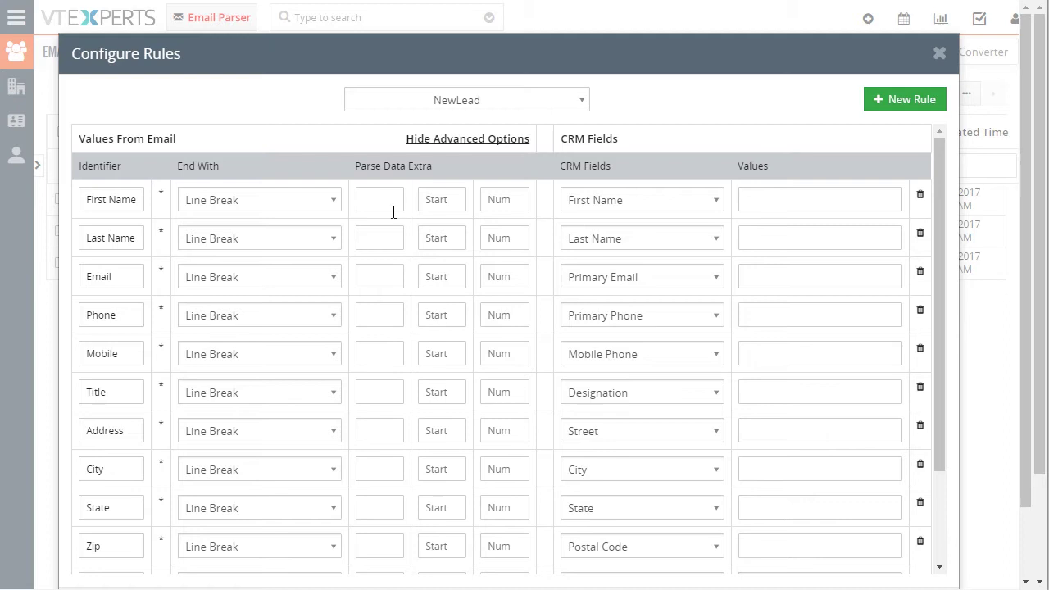
click(465, 141)
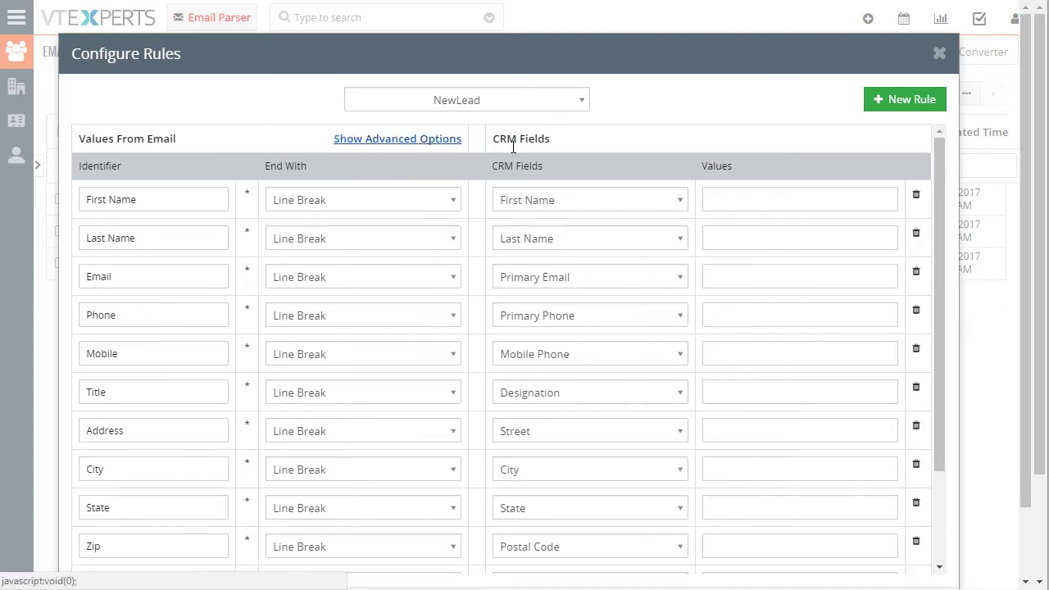
Check the Lead Status mapping, leaving it set to Not Contacted.
drag(939, 160, 952, 248)
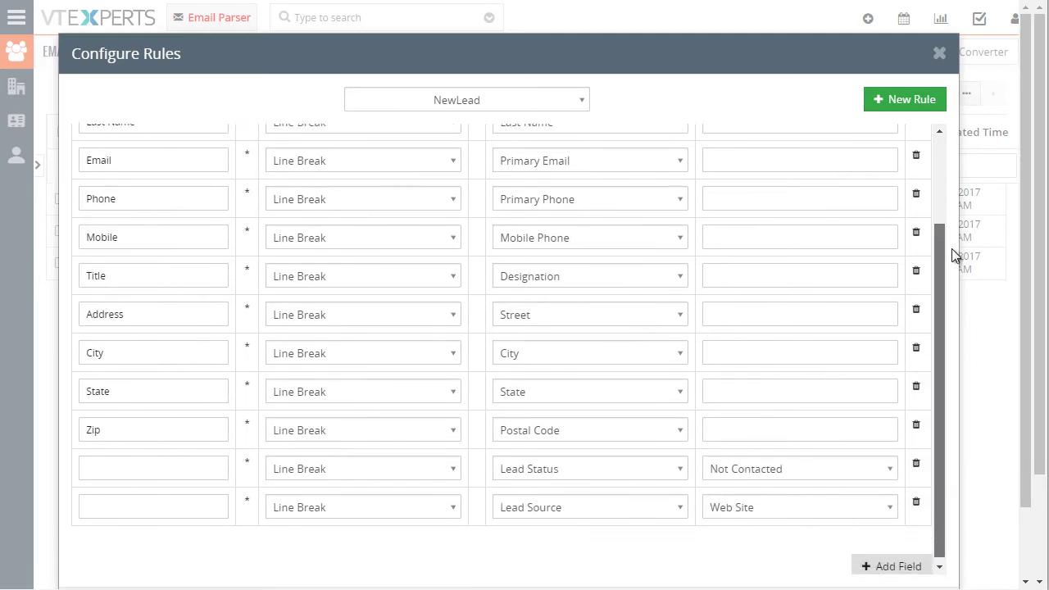
click(119, 472)
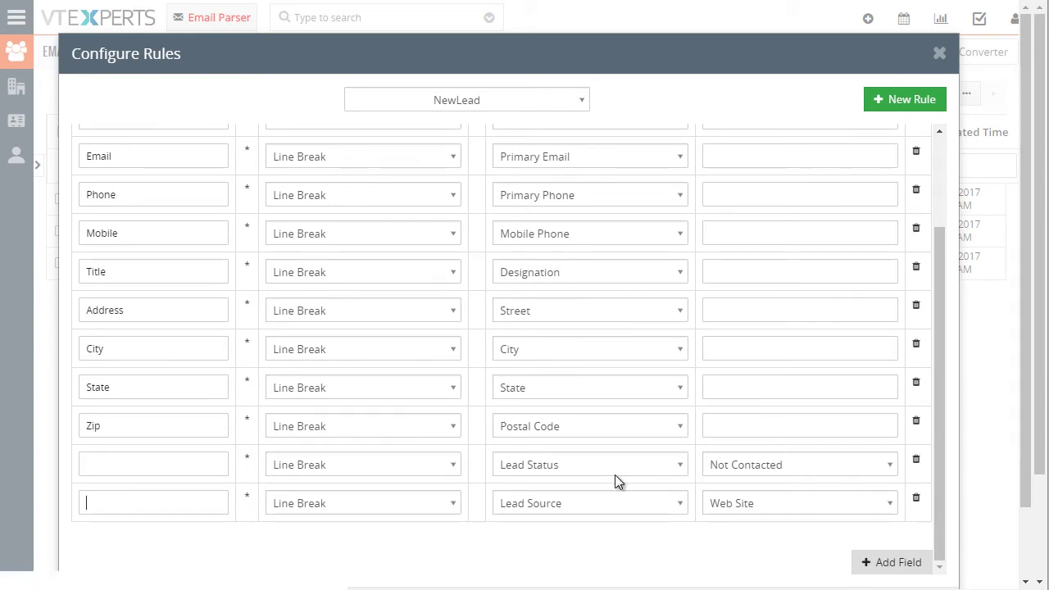
click(761, 468)
click(949, 436)
mouse_move(939, 435)
mouse_down()
mouse_move(940, 362)
mouse_move(938, 420)
mouse_up()
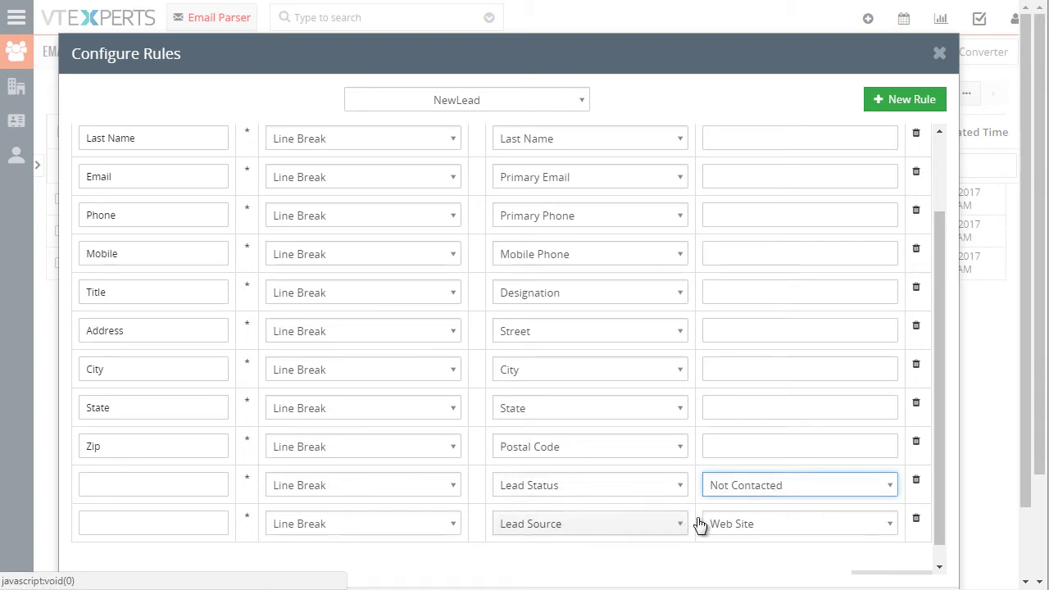
Add another field mapping row, then cancel the NewLead rule settings without saving.
scroll(788, 511, down, 1)
scroll(774, 503, down, 1)
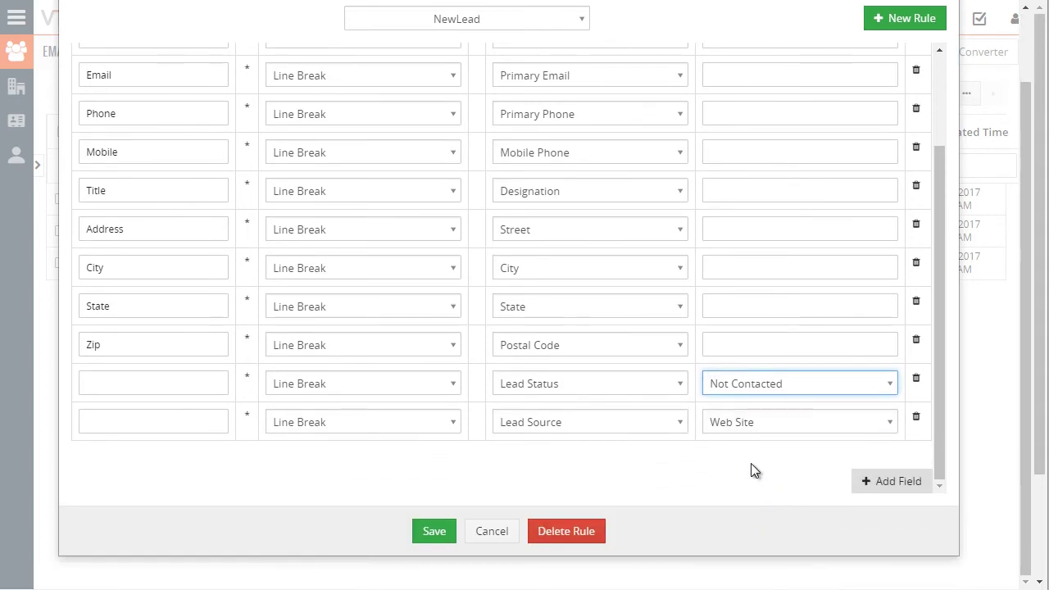
click(873, 484)
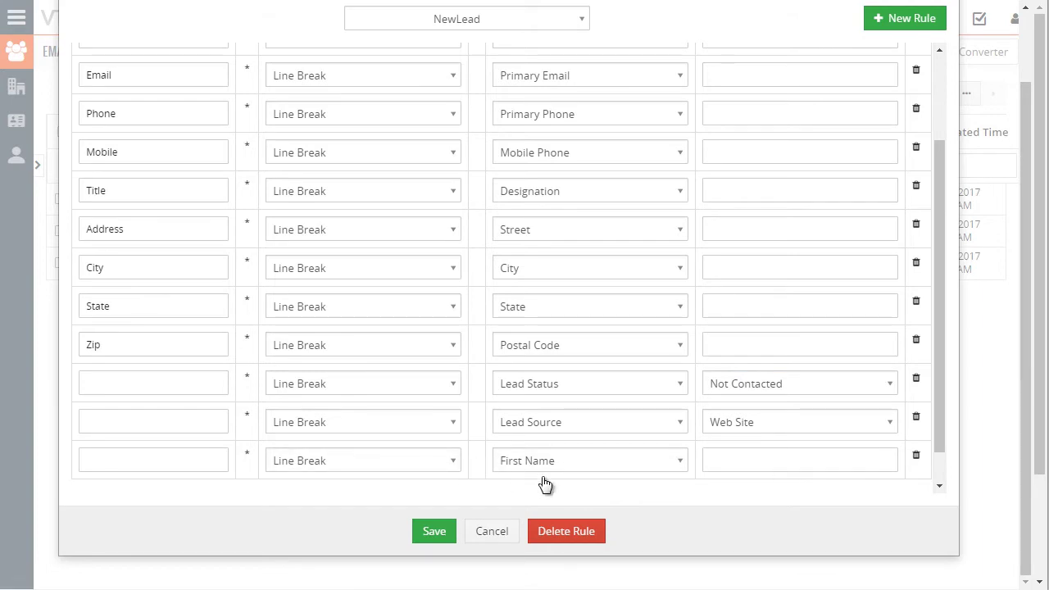
scroll(545, 479, down, 1)
scroll(545, 469, down, 1)
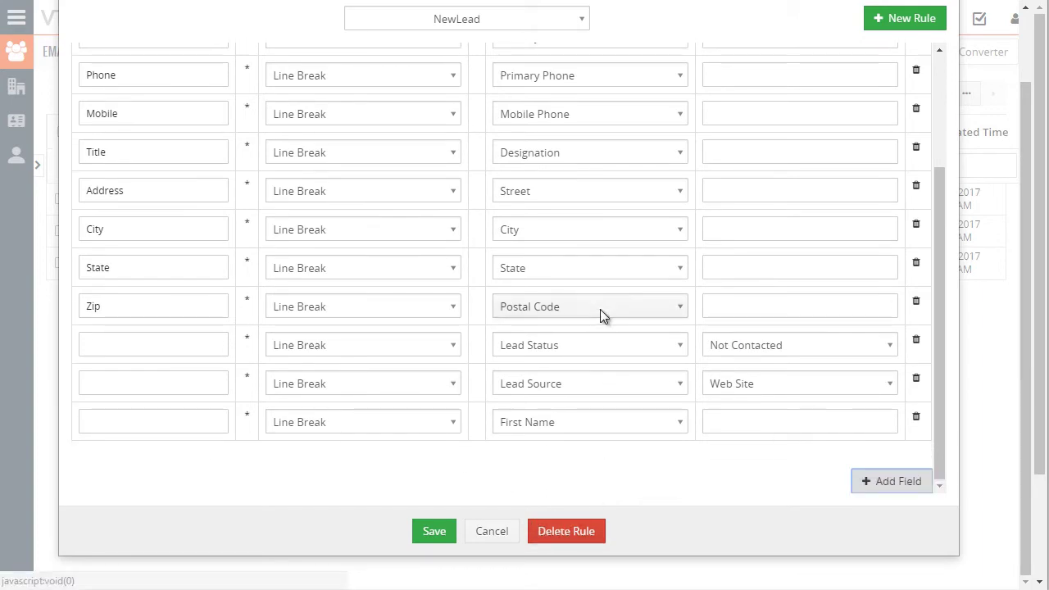
scroll(600, 309, up, 3)
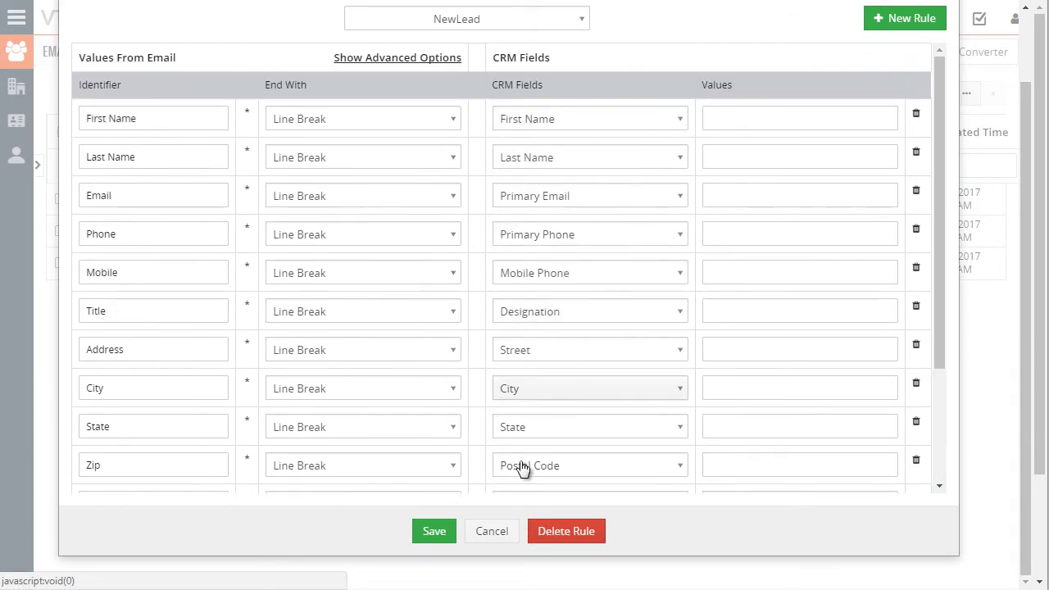
click(493, 532)
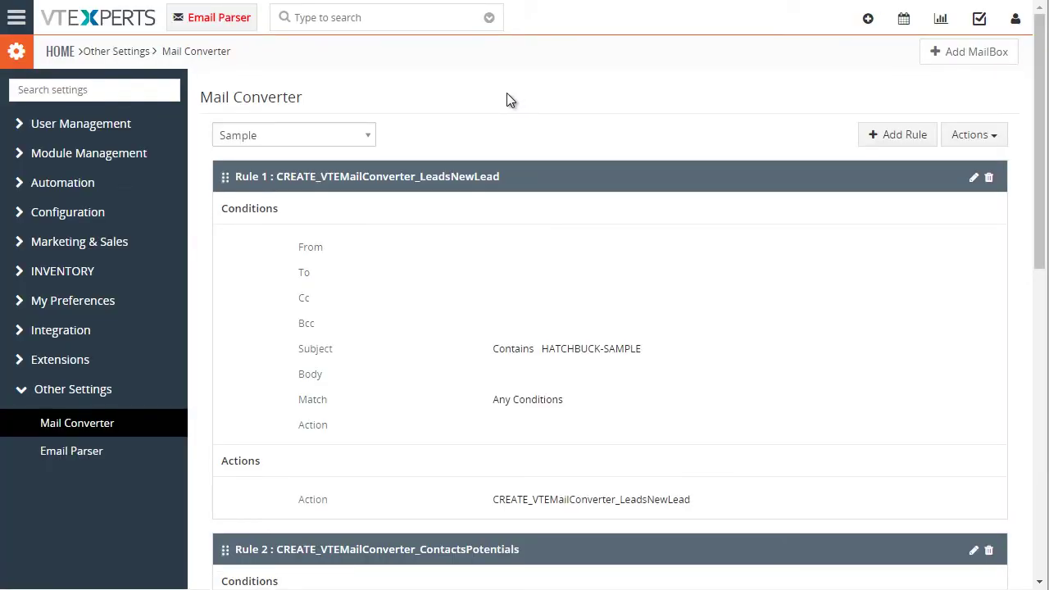
click(360, 136)
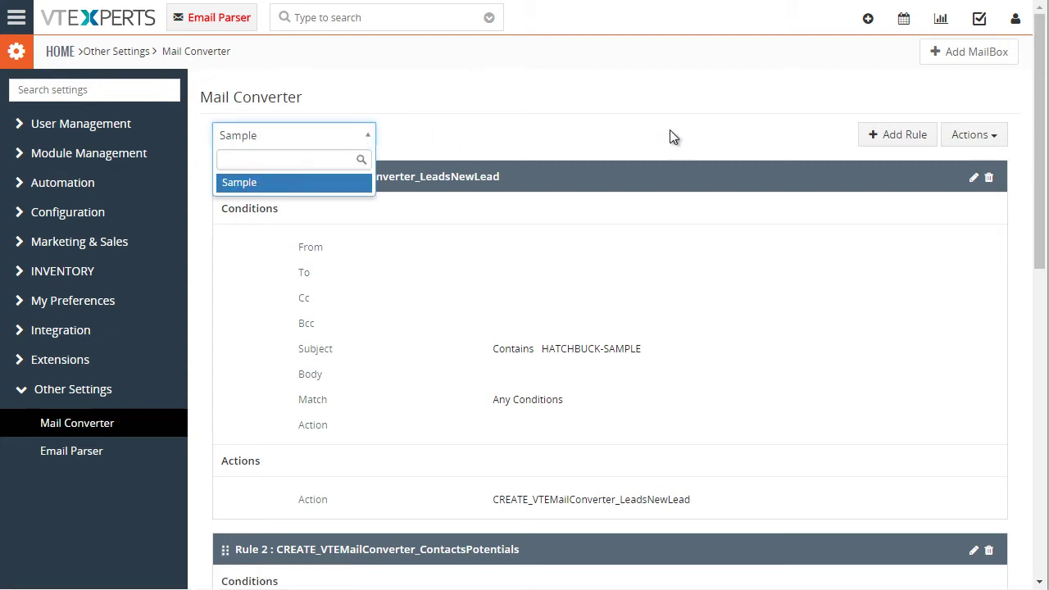
click(484, 115)
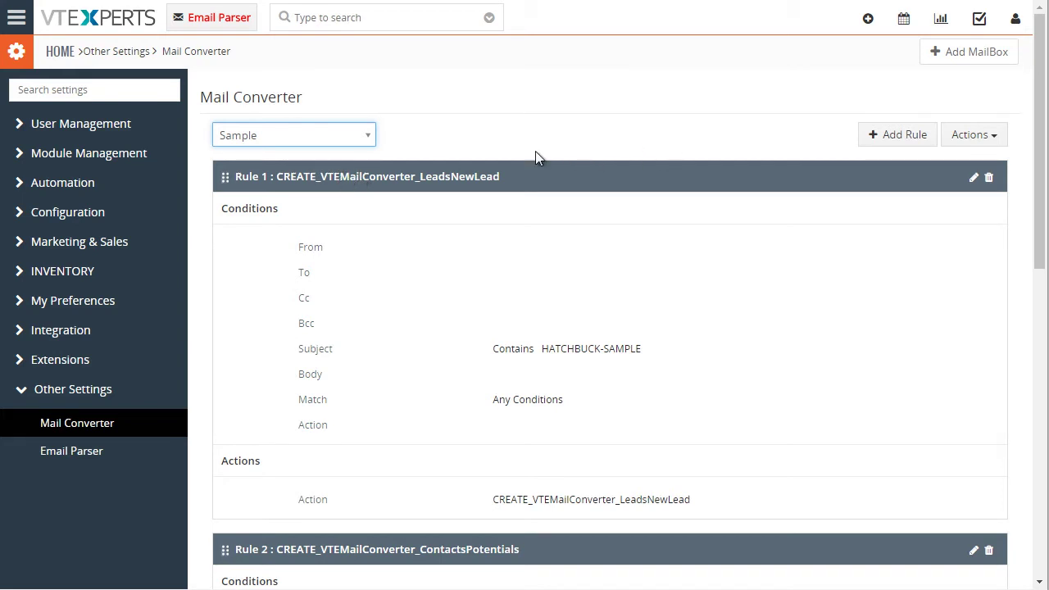
click(550, 119)
scroll(553, 117, down, 1)
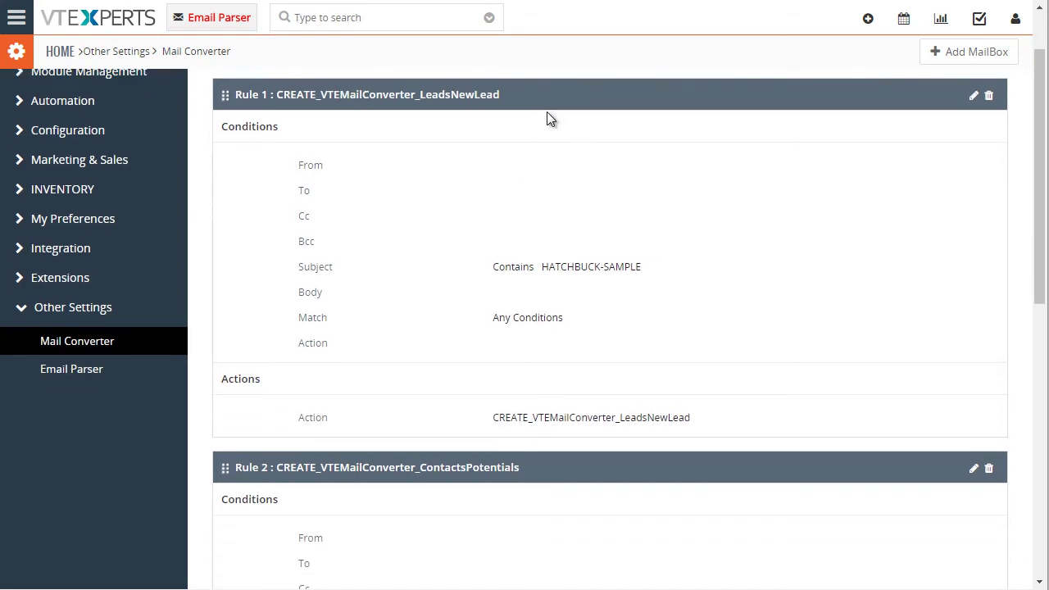
scroll(548, 118, up, 1)
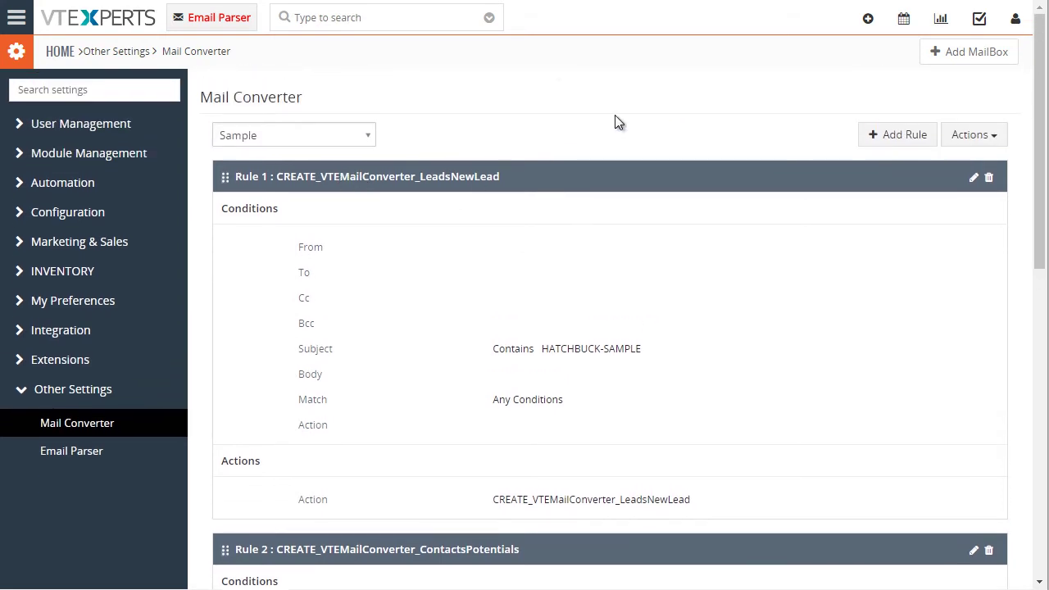
click(975, 179)
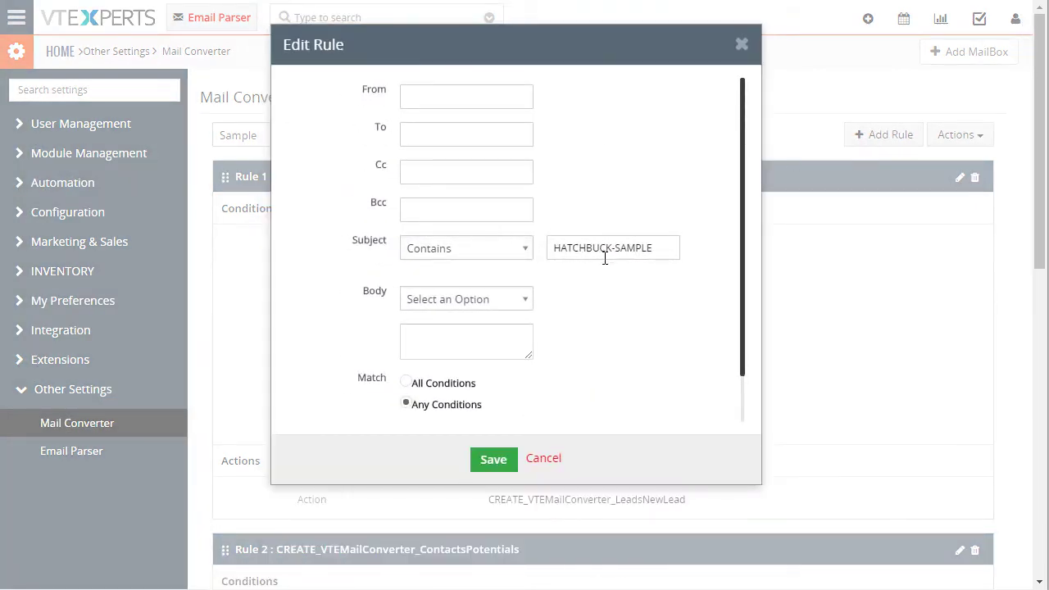
drag(567, 253, 646, 218)
click(648, 253)
scroll(499, 336, down, 1)
scroll(568, 344, down, 1)
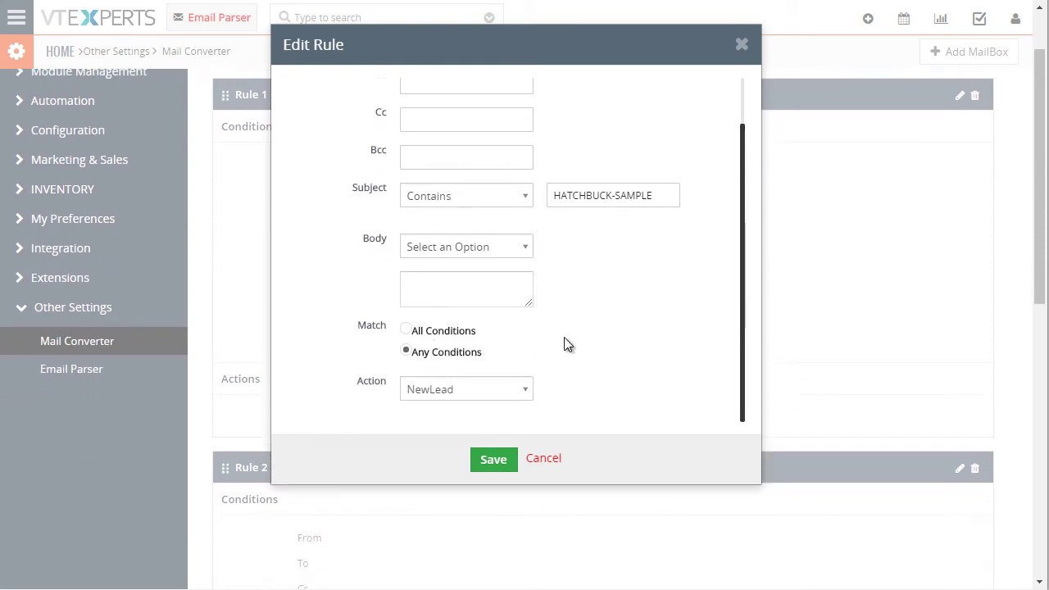
click(516, 389)
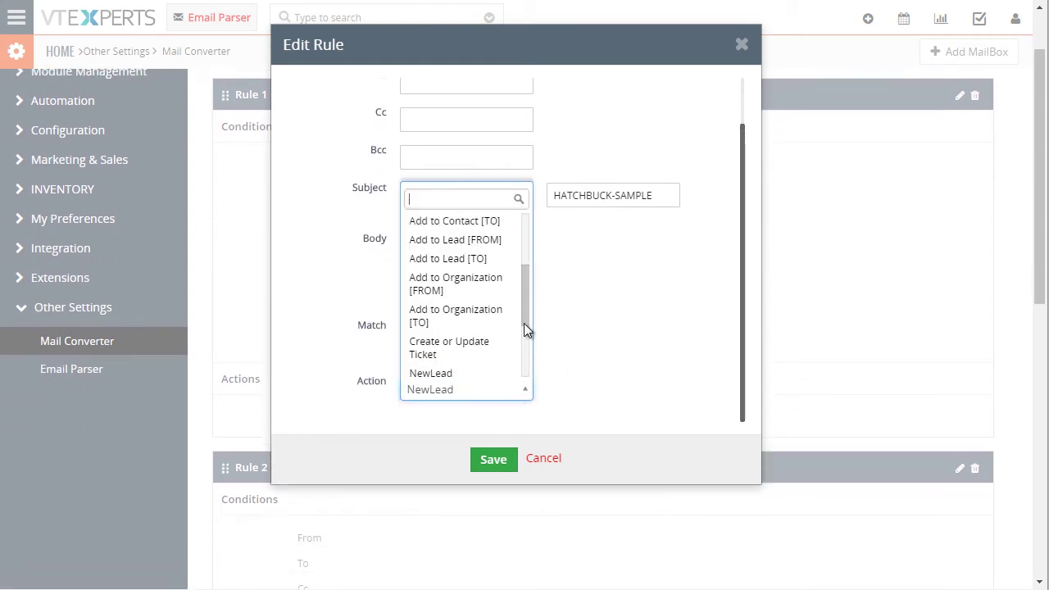
drag(525, 329, 519, 370)
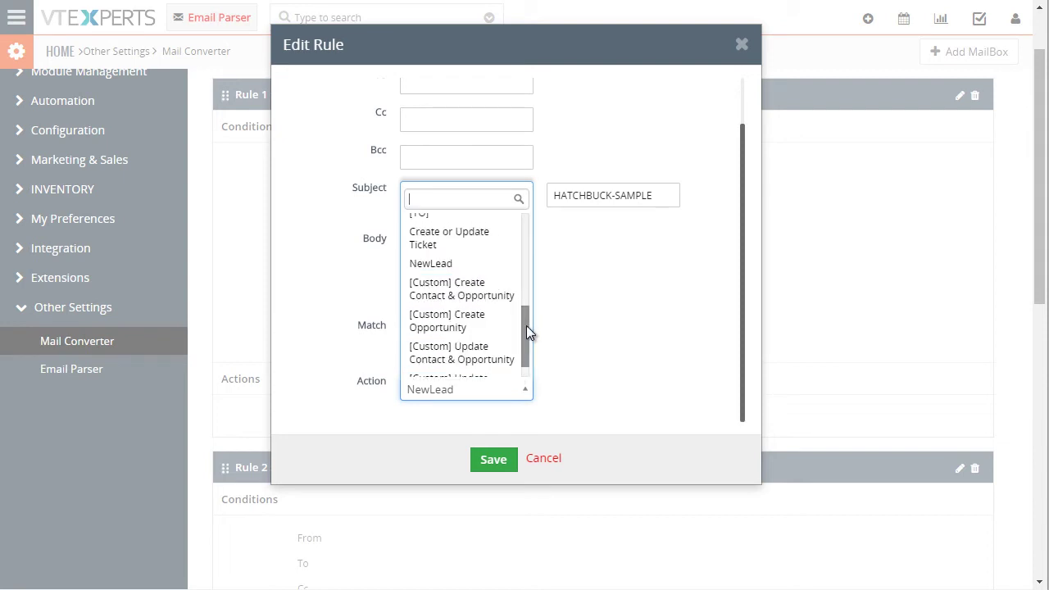
drag(526, 325, 534, 235)
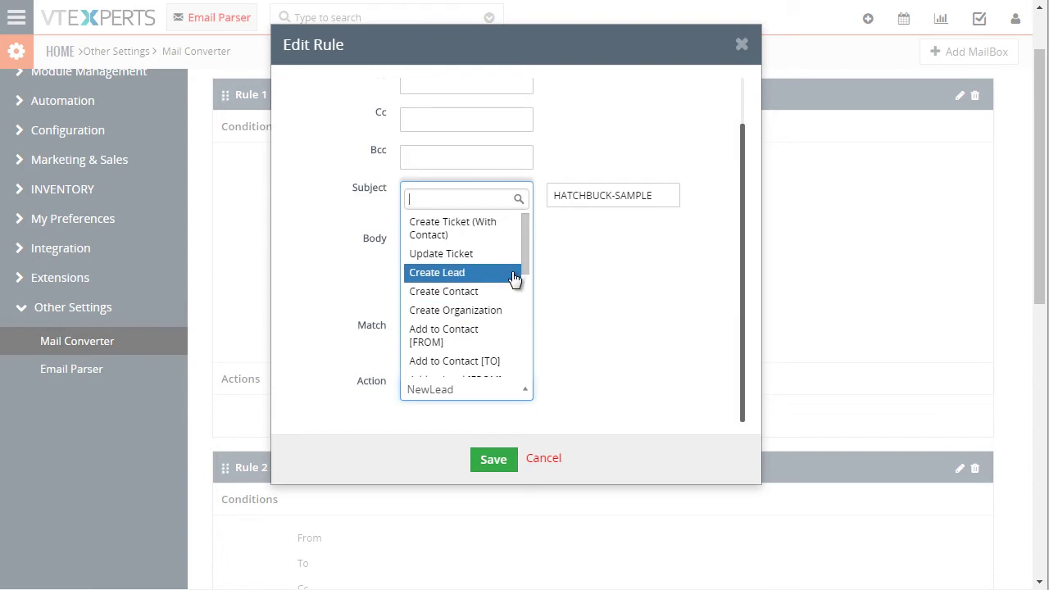
drag(523, 243, 515, 336)
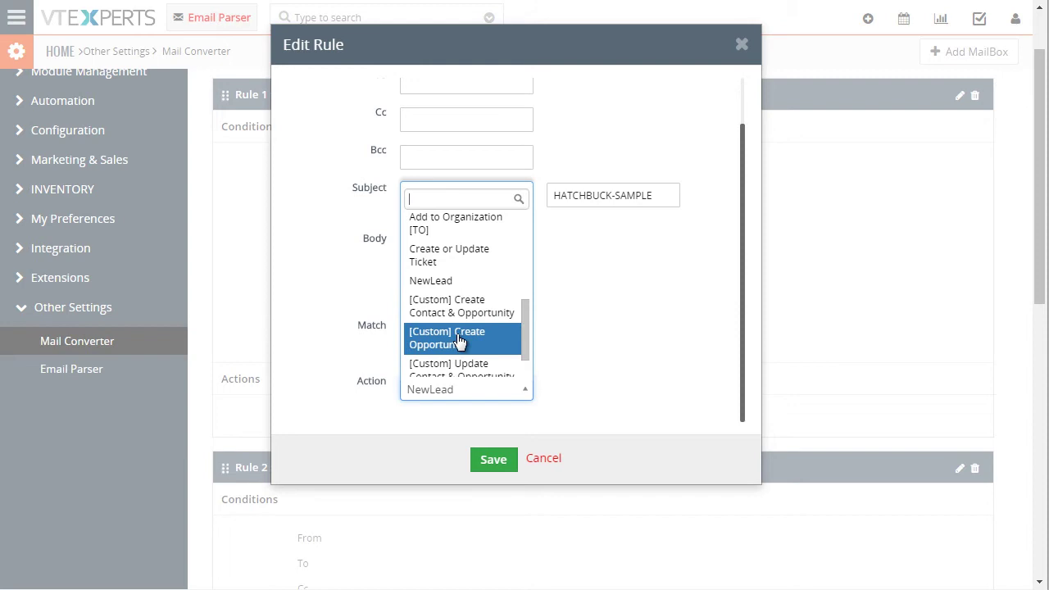
scroll(472, 295, down, 1)
click(648, 352)
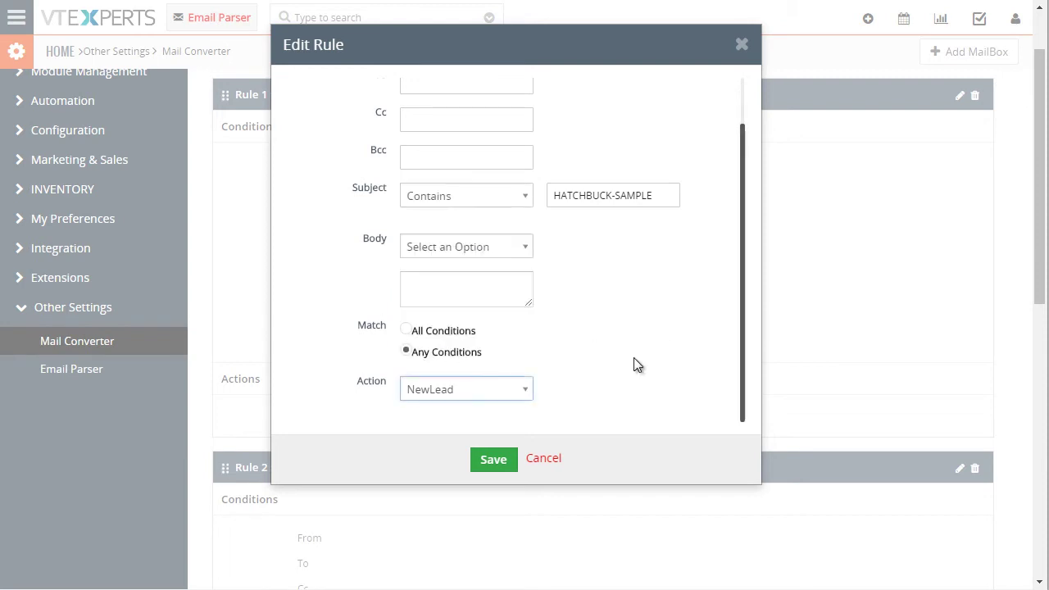
click(546, 462)
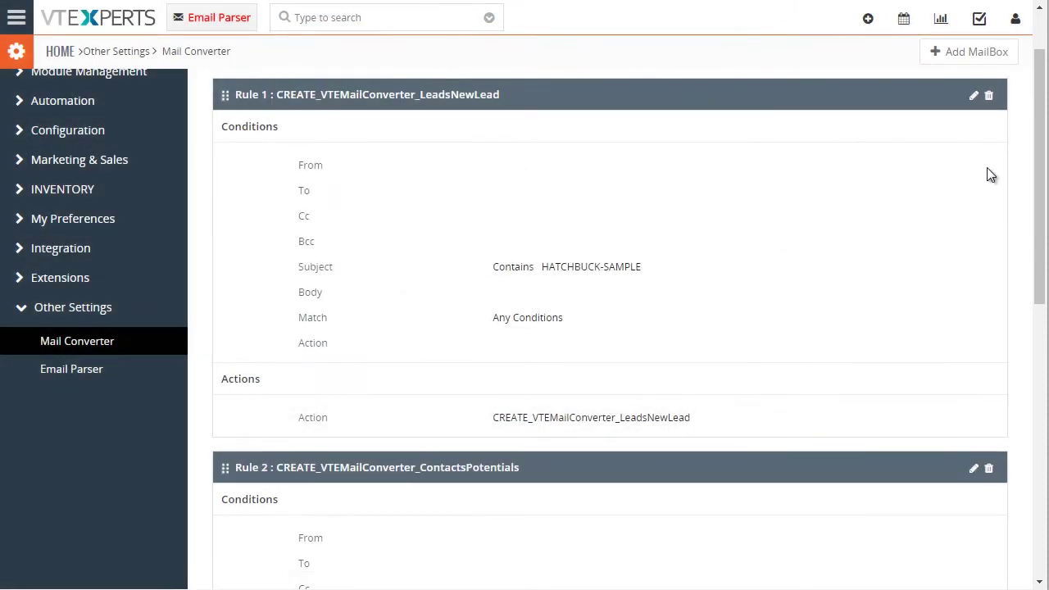
drag(1040, 166, 1036, 289)
double_click(580, 361)
scroll(619, 366, down, 3)
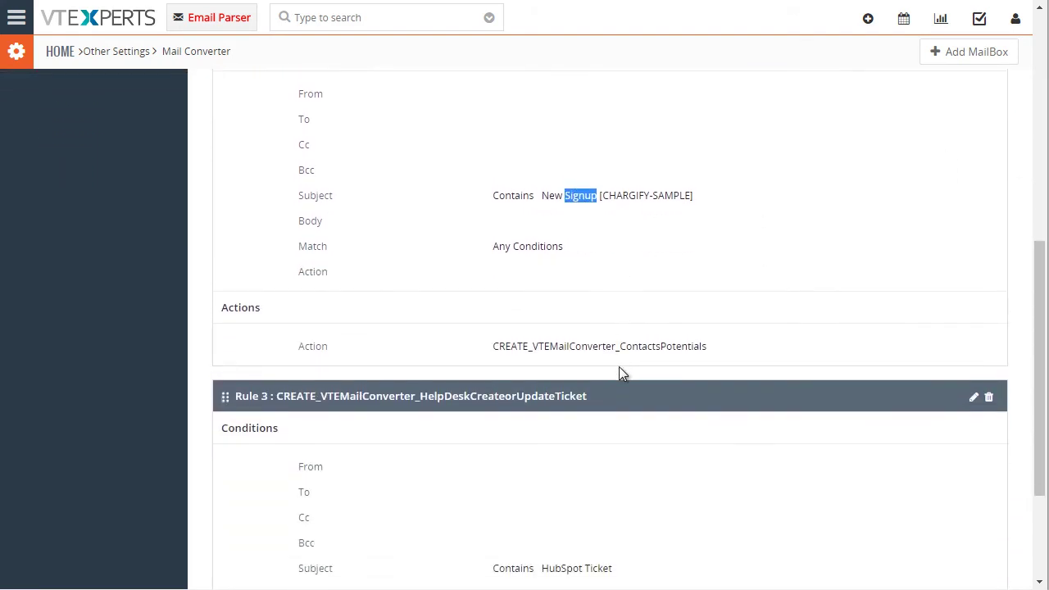
drag(551, 486, 590, 482)
scroll(590, 480, down, 1)
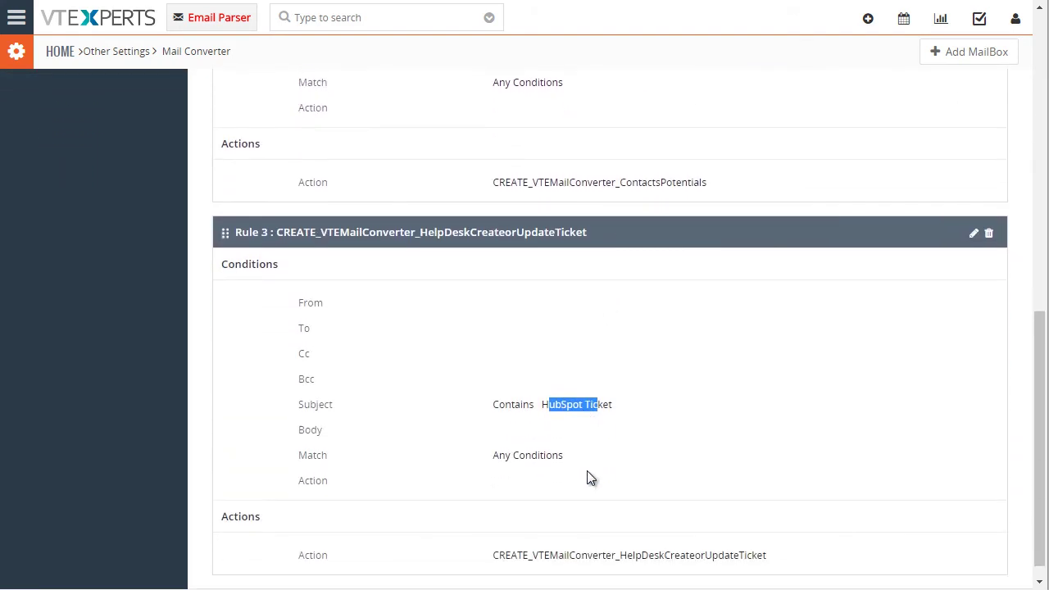
scroll(593, 475, up, 5)
scroll(587, 437, up, 4)
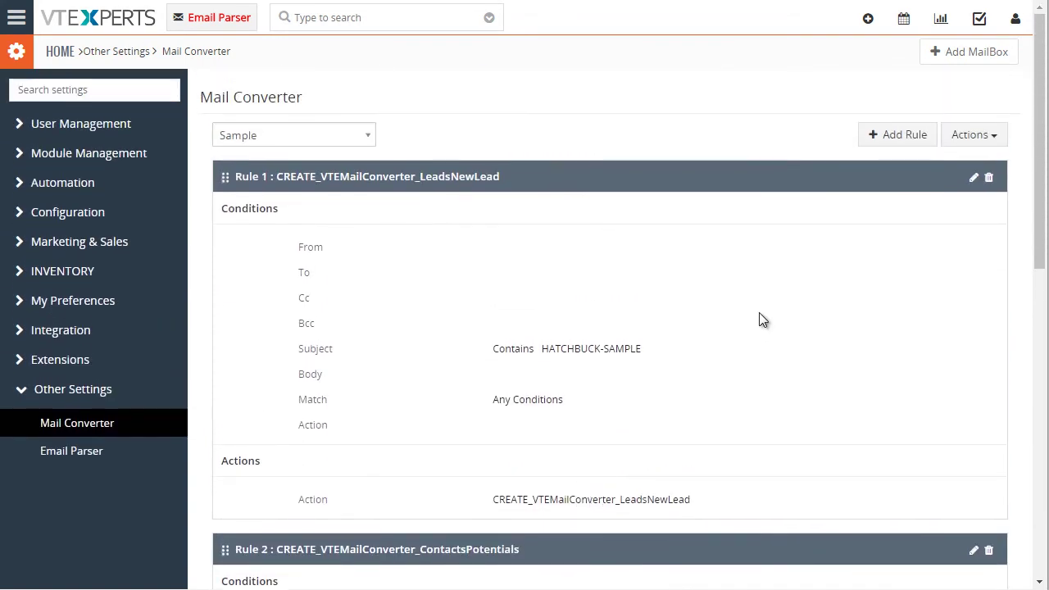
click(988, 138)
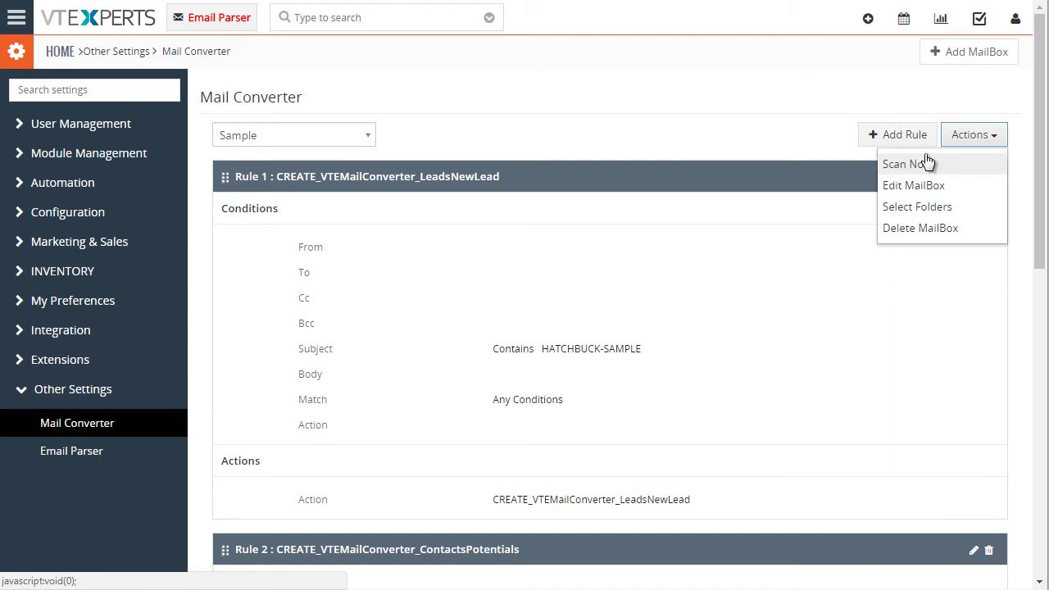
mouse_move(538, 350)
mouse_down()
mouse_move(599, 363)
mouse_move(639, 353)
mouse_up()
scroll(653, 321, down, 3)
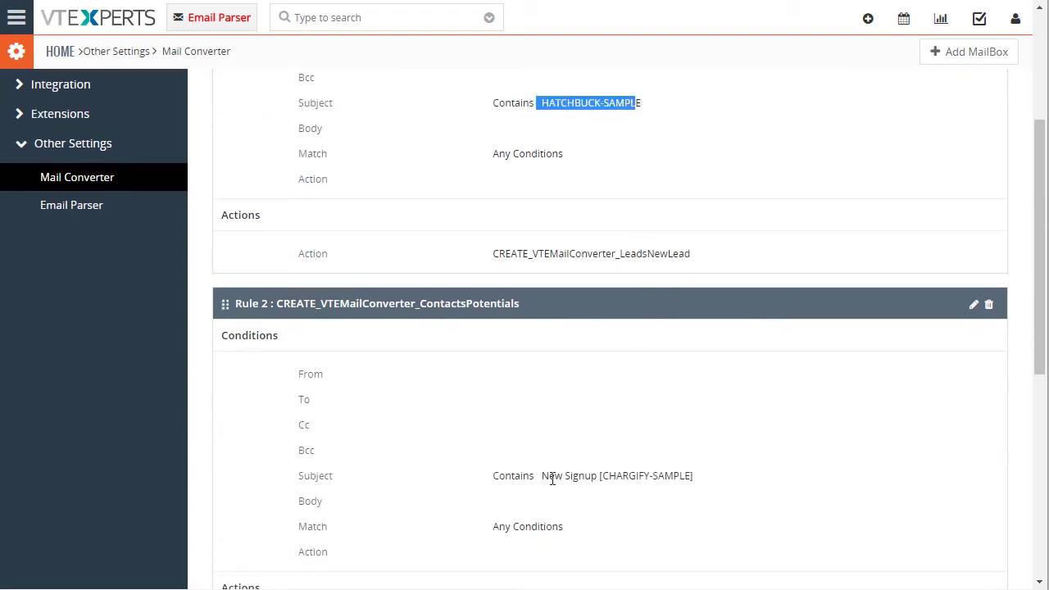
scroll(574, 459, down, 6)
drag(555, 385, 620, 388)
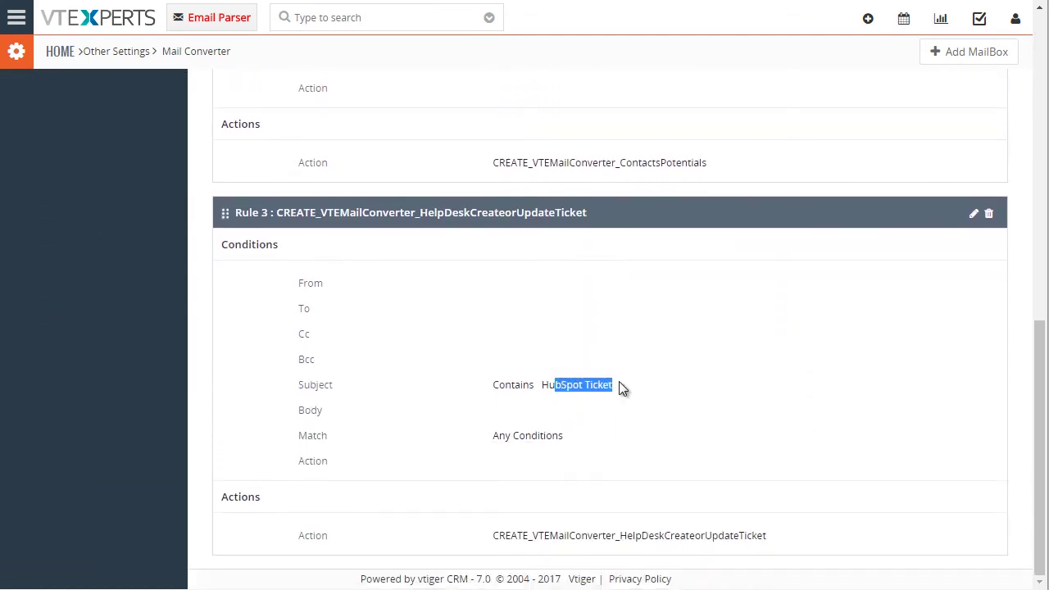
scroll(623, 388, up, 9)
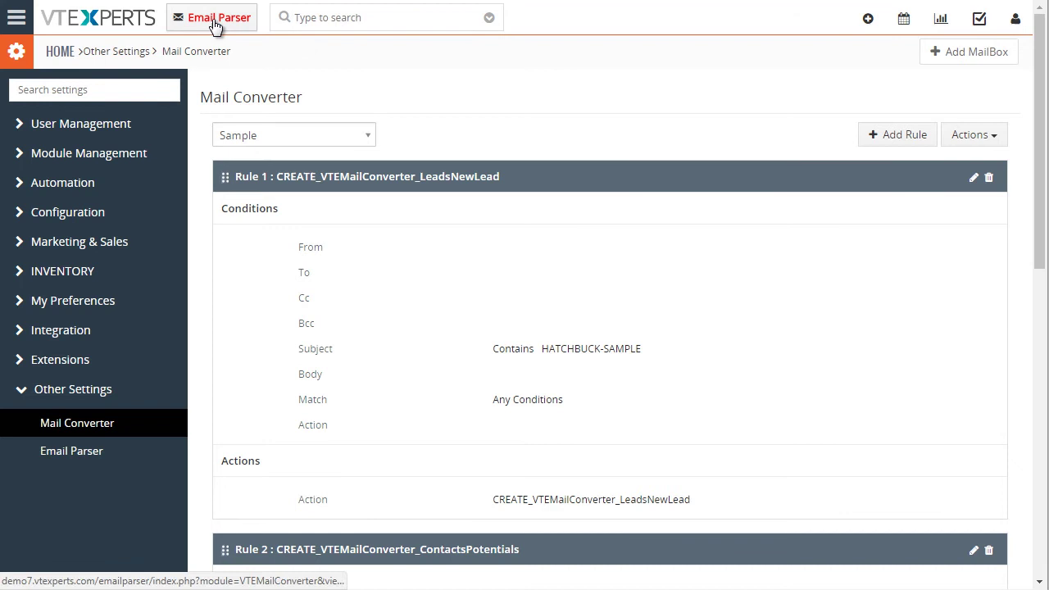
click(74, 450)
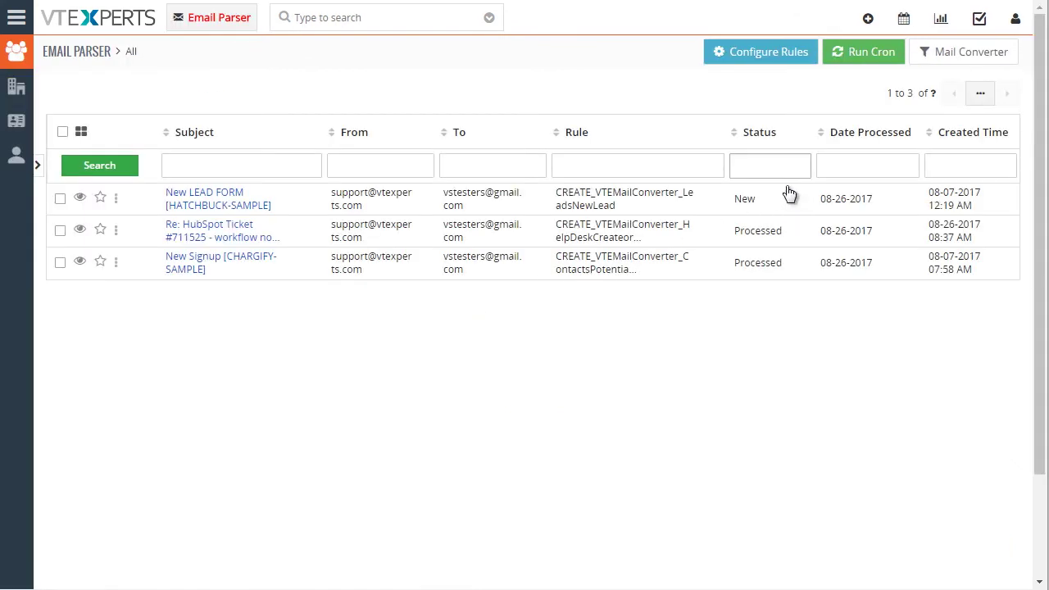
click(196, 203)
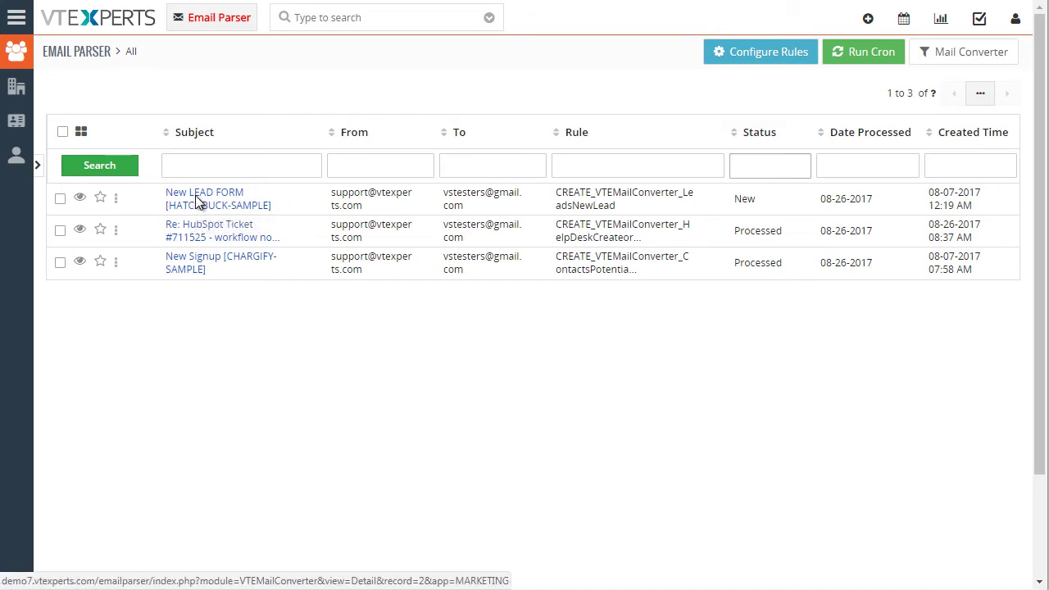
scroll(312, 196, down, 1)
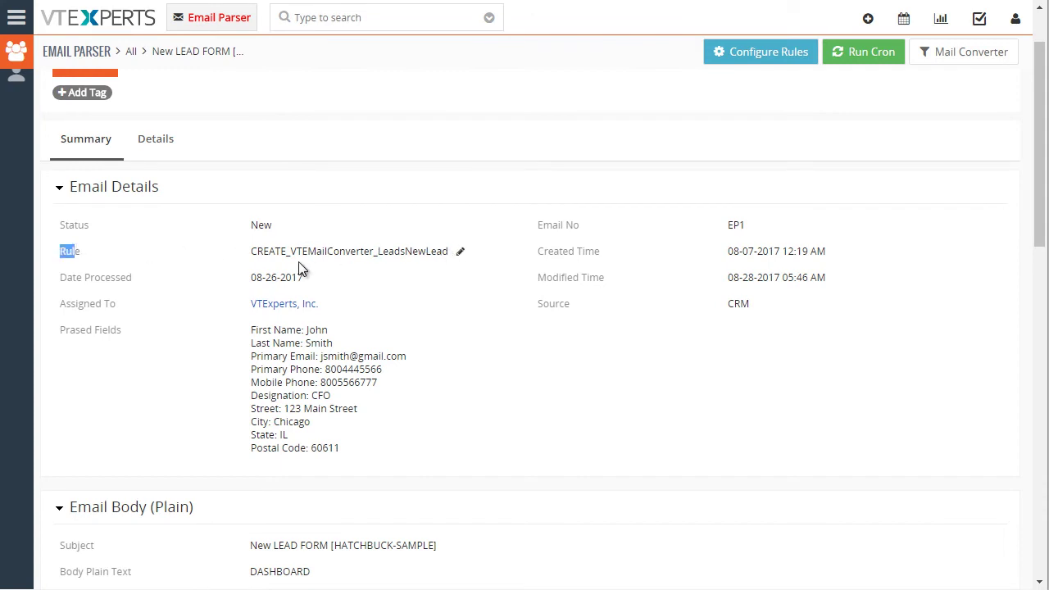
scroll(344, 269, down, 1)
scroll(91, 249, down, 3)
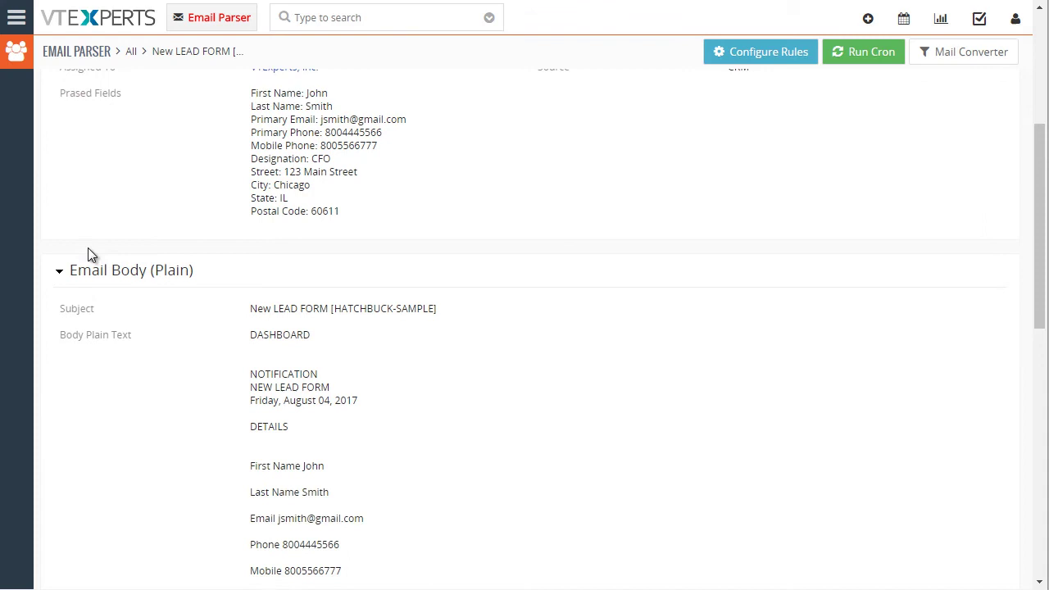
scroll(237, 246, down, 1)
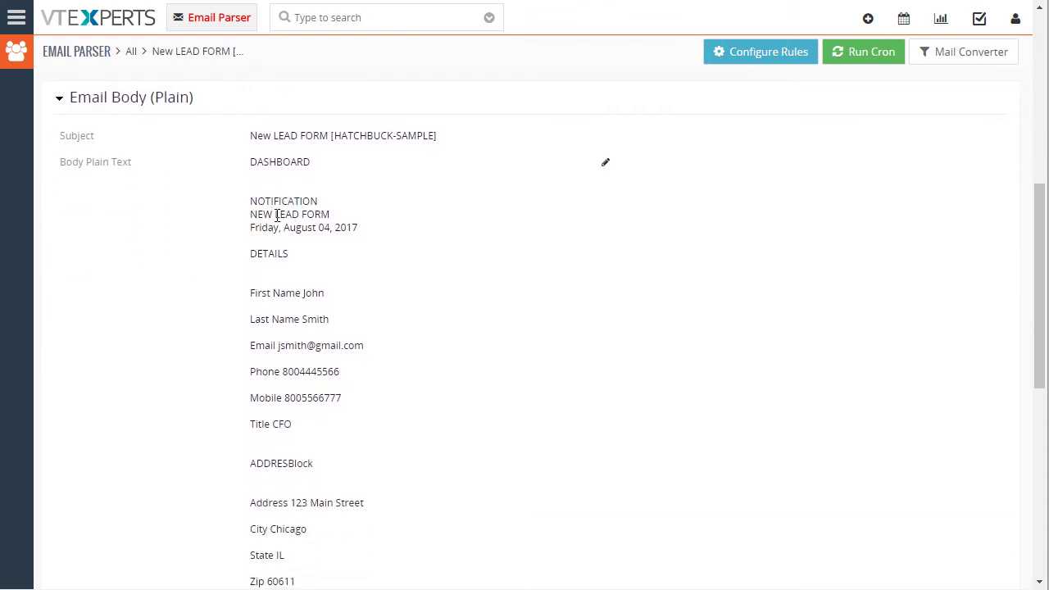
scroll(324, 286, down, 1)
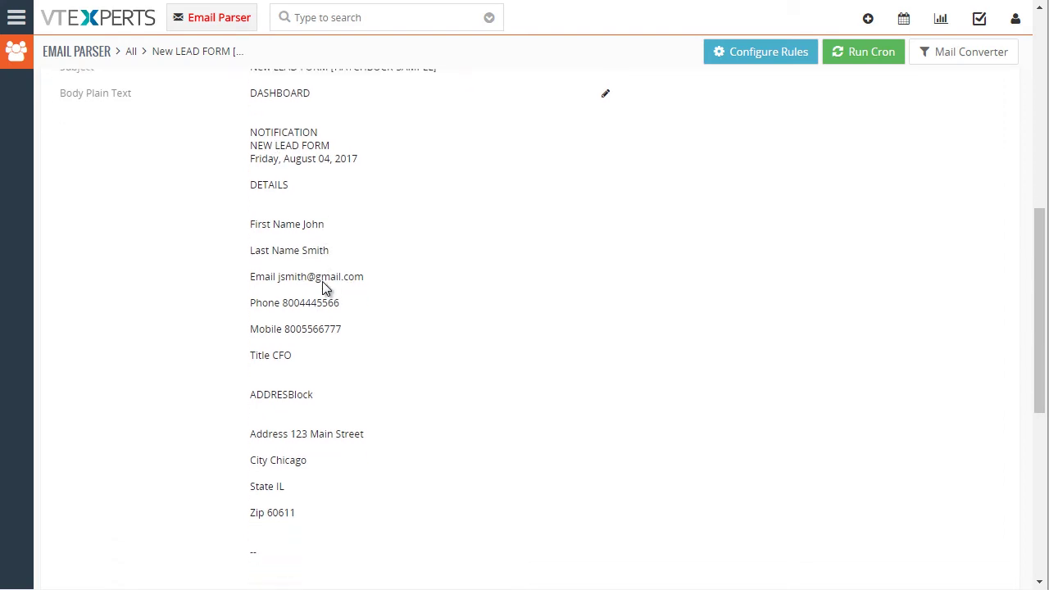
drag(303, 212, 250, 80)
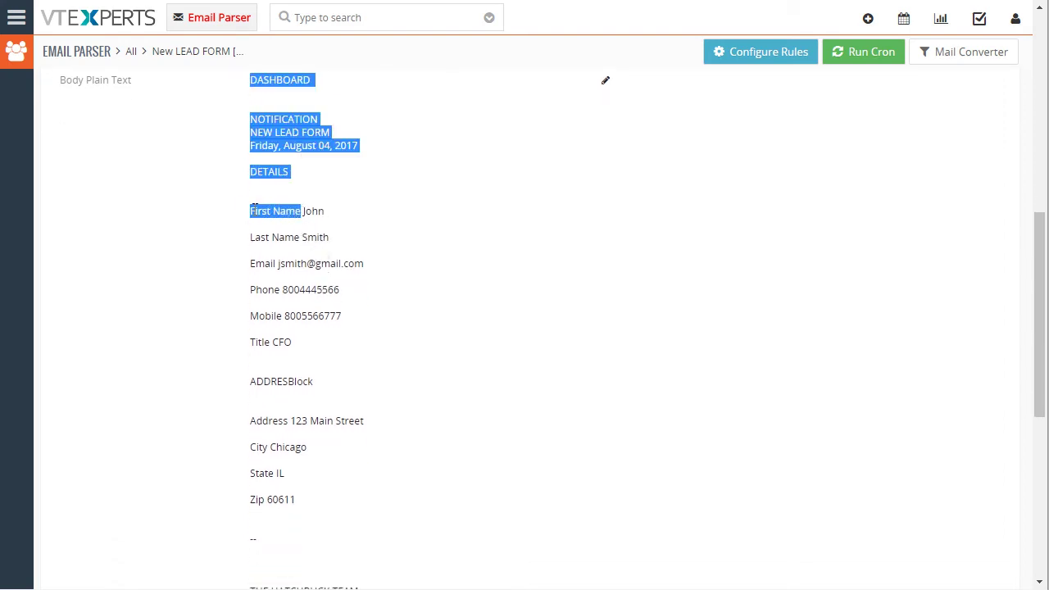
click(285, 217)
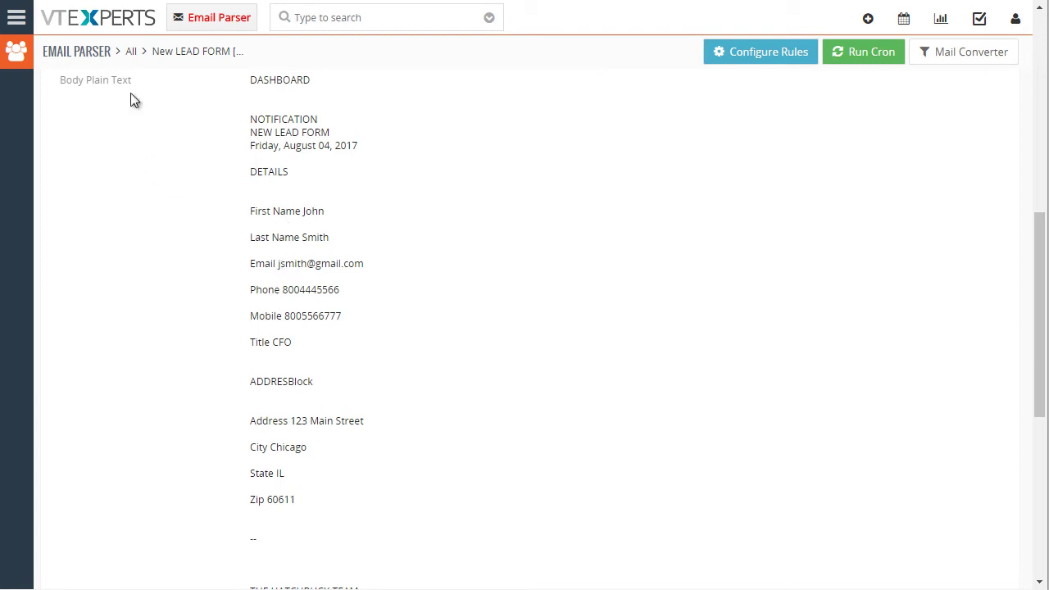
drag(130, 80, 69, 82)
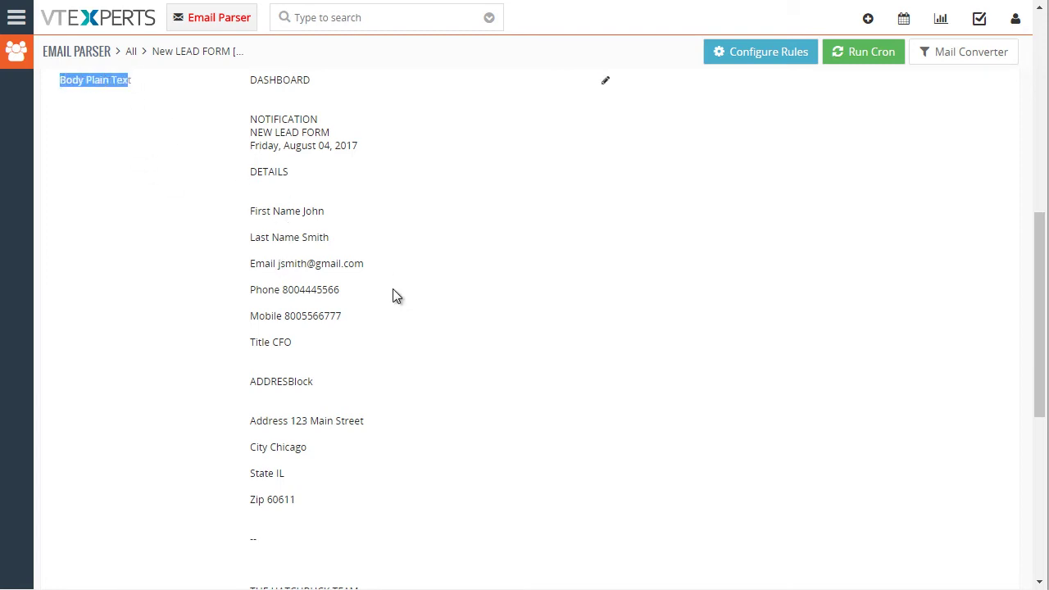
scroll(353, 283, down, 1)
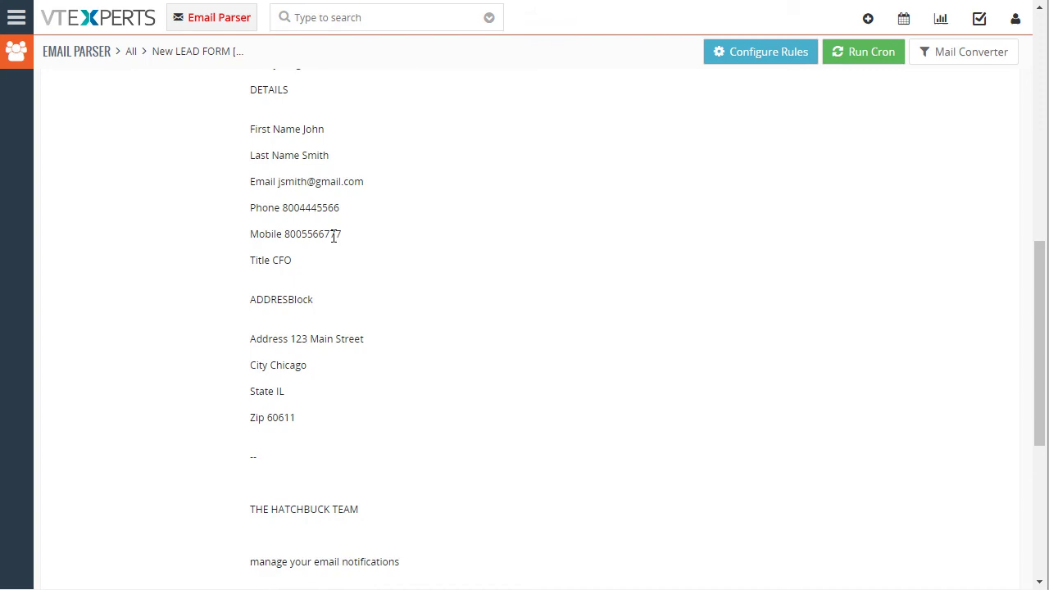
scroll(336, 236, down, 5)
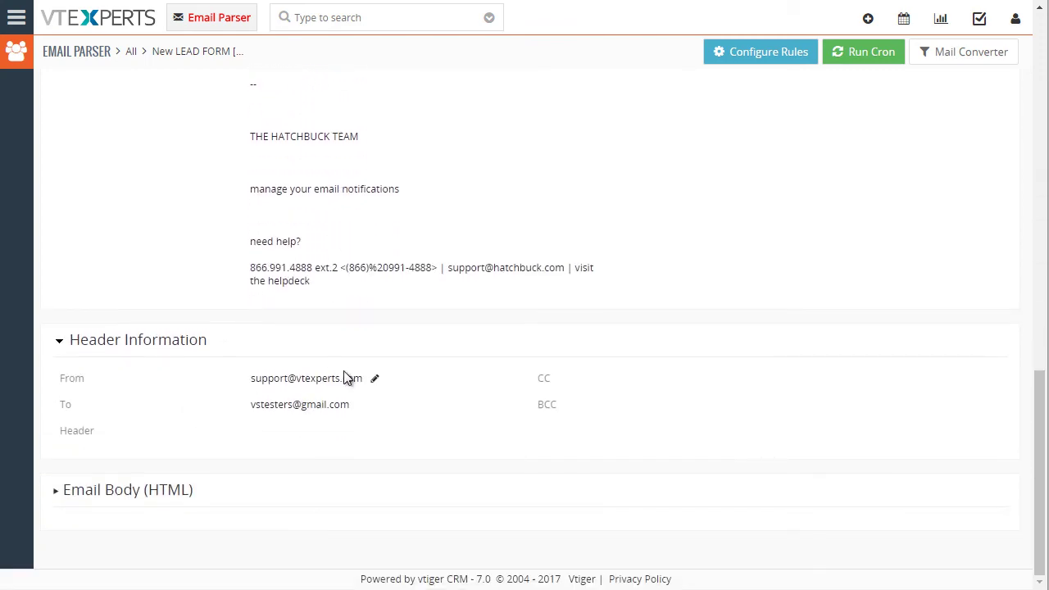
click(57, 495)
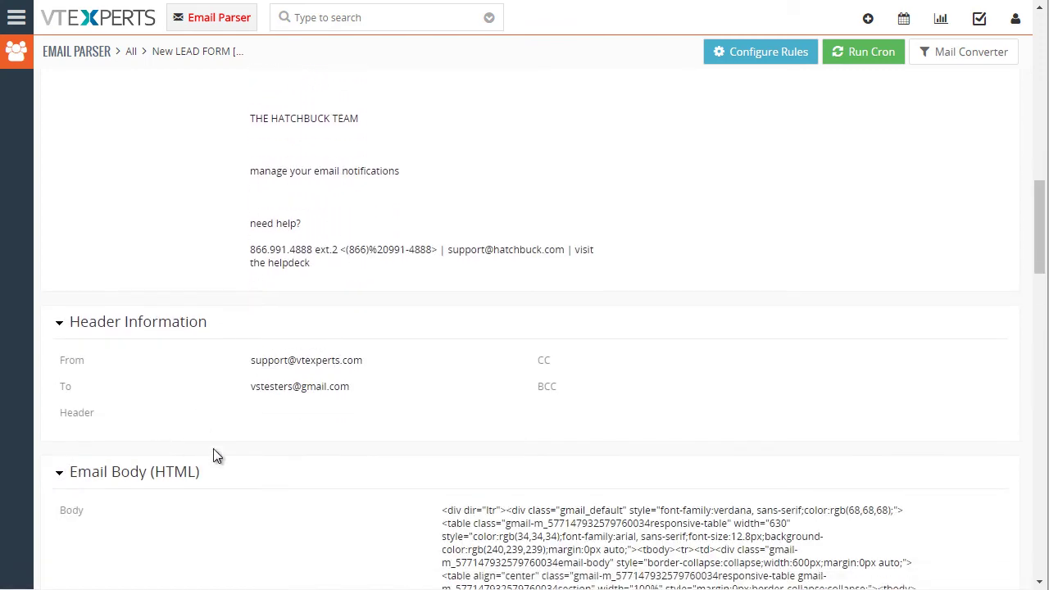
scroll(608, 361, down, 15)
scroll(609, 361, up, 5)
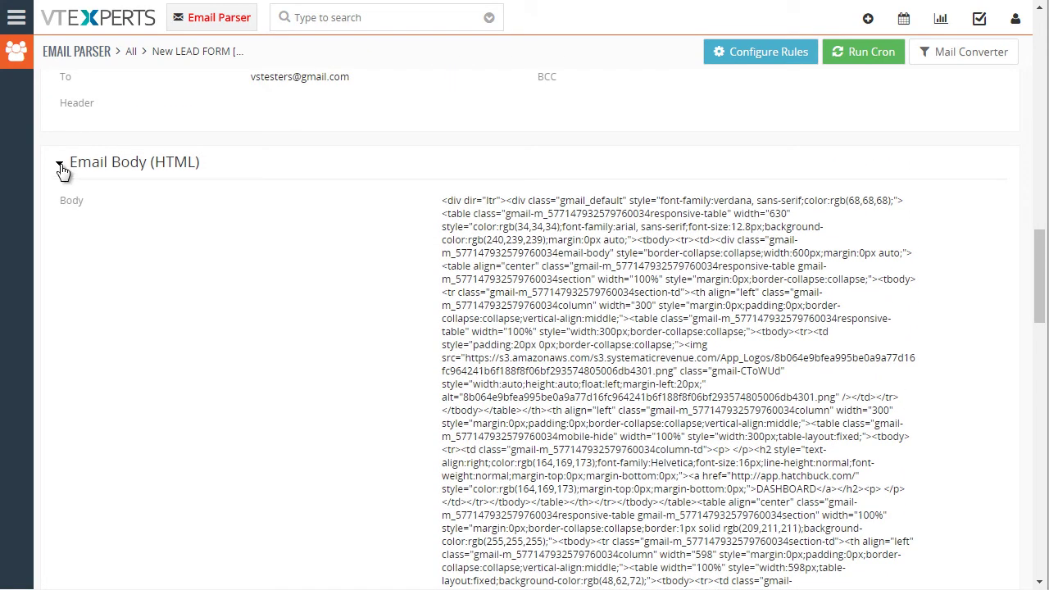
click(60, 166)
scroll(459, 266, up, 4)
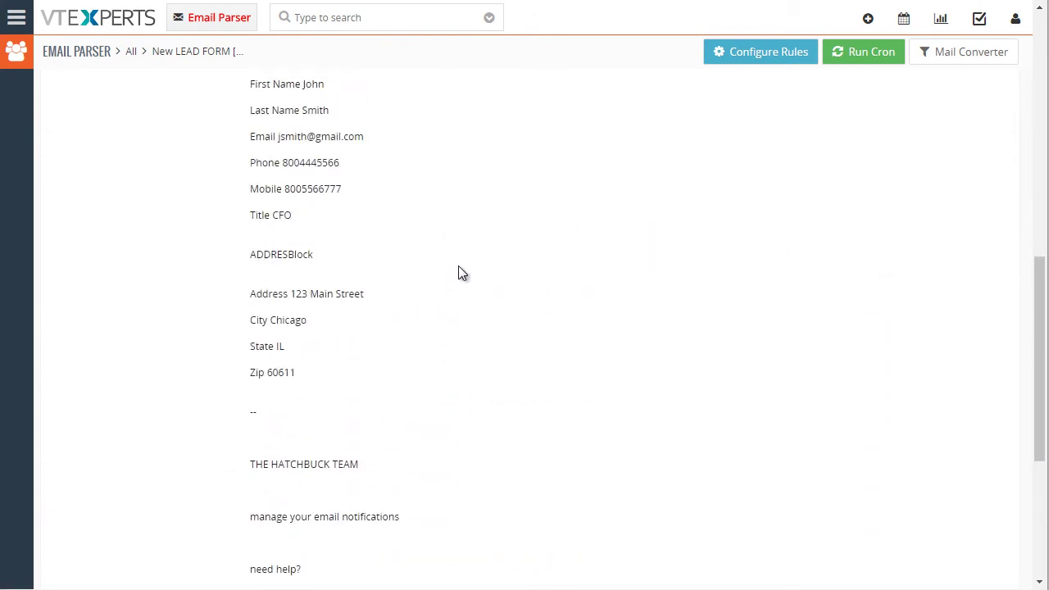
scroll(369, 205, up, 2)
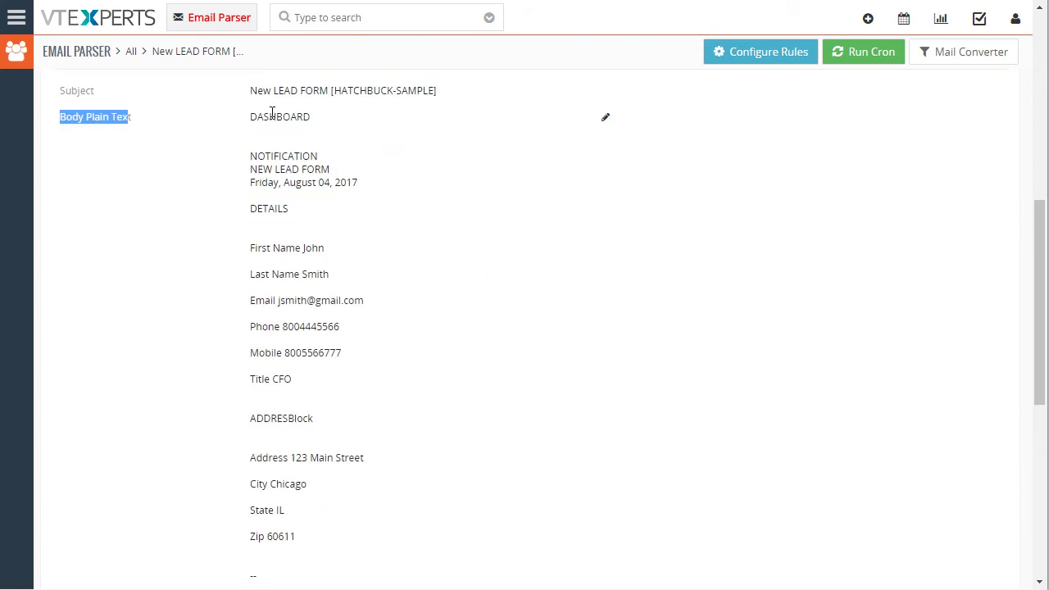
Run the cron from the Email Parser list and view the processed New LEAD FORM email's Prased Fields.
click(95, 55)
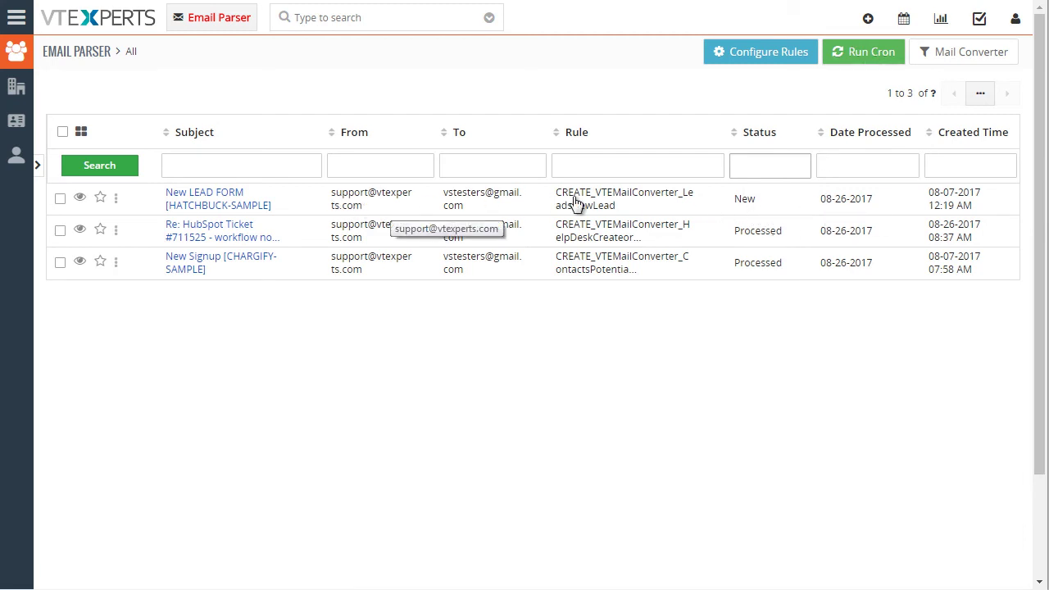
click(871, 57)
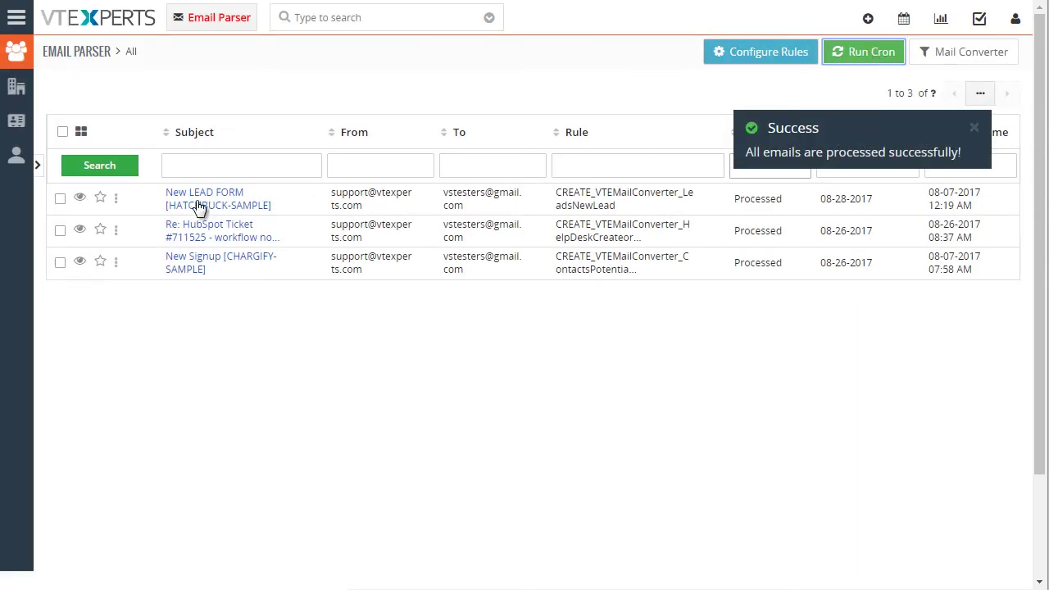
click(773, 202)
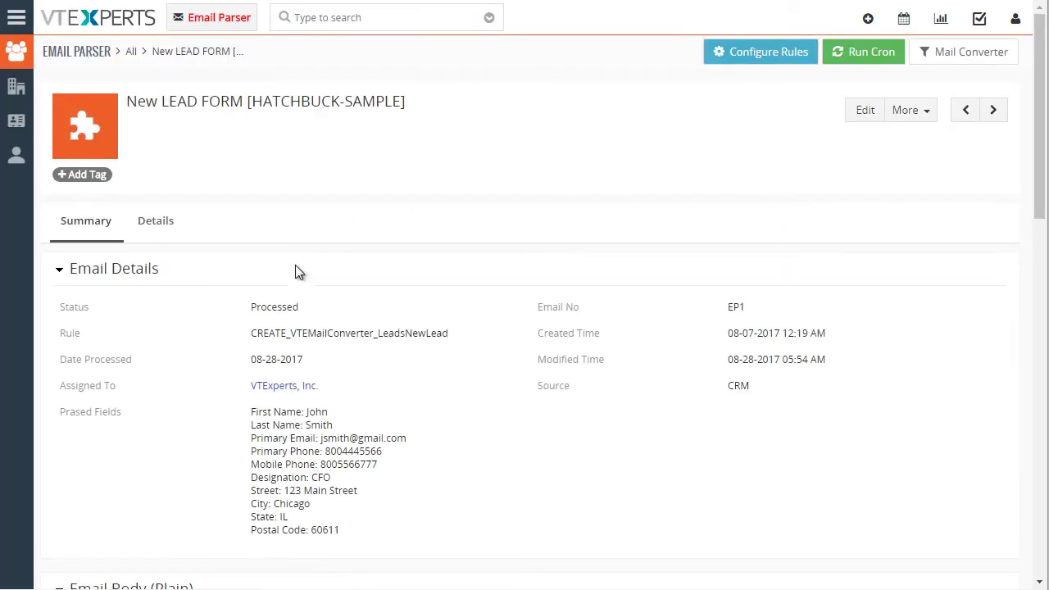
scroll(298, 272, down, 1)
double_click(63, 330)
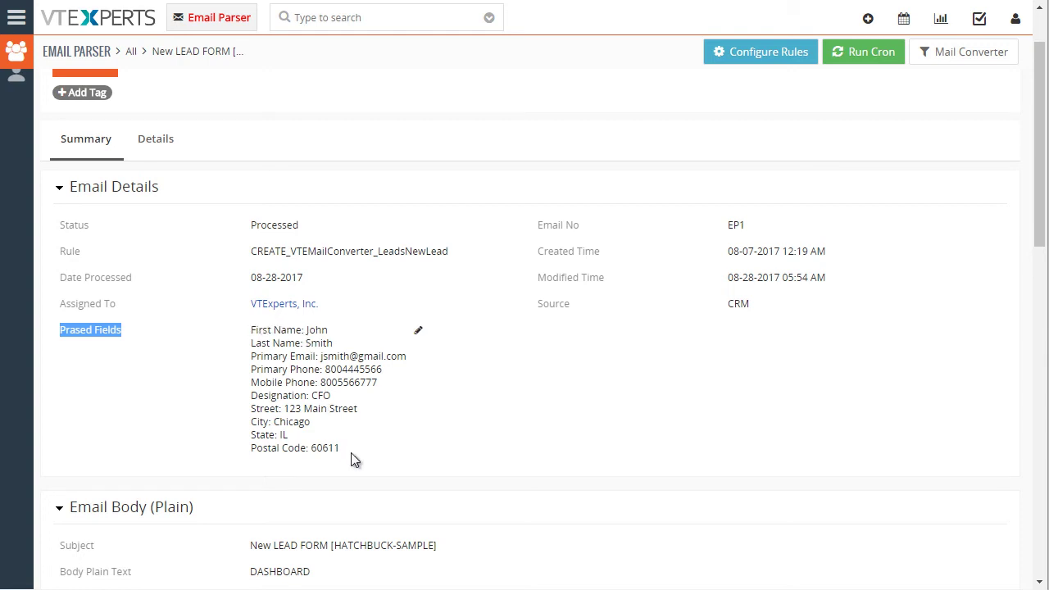
Open the John Smith lead from Marketing > Leads and view its Details.
click(16, 17)
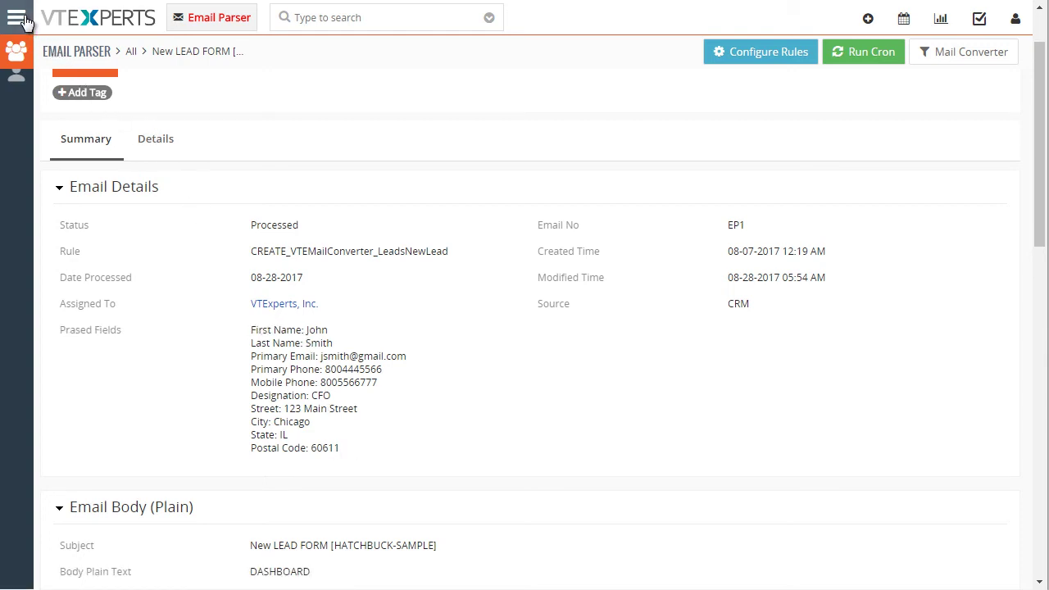
mouse_move(55, 123)
mouse_move(65, 99)
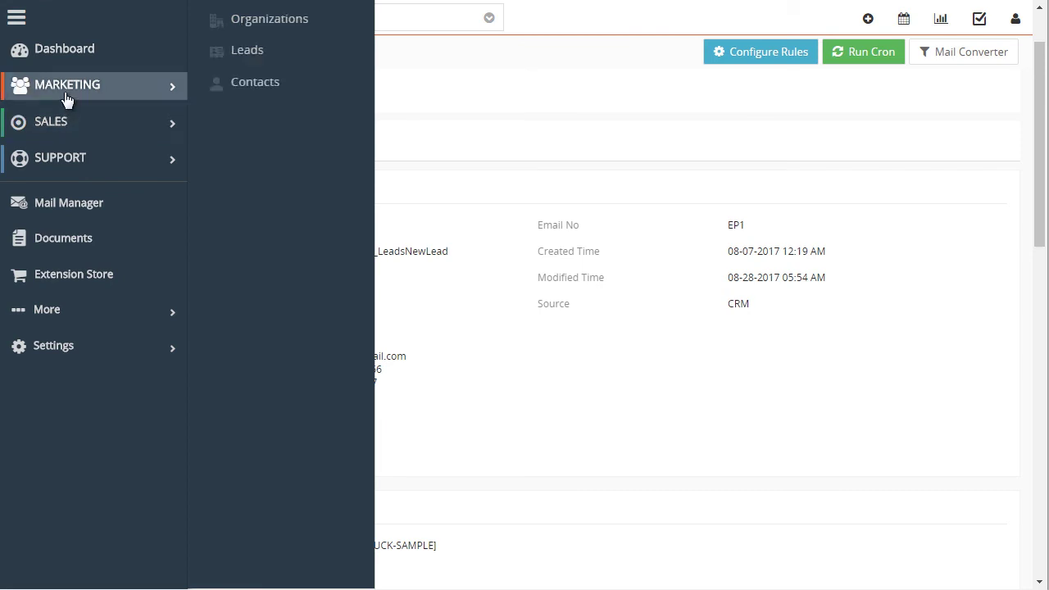
click(246, 51)
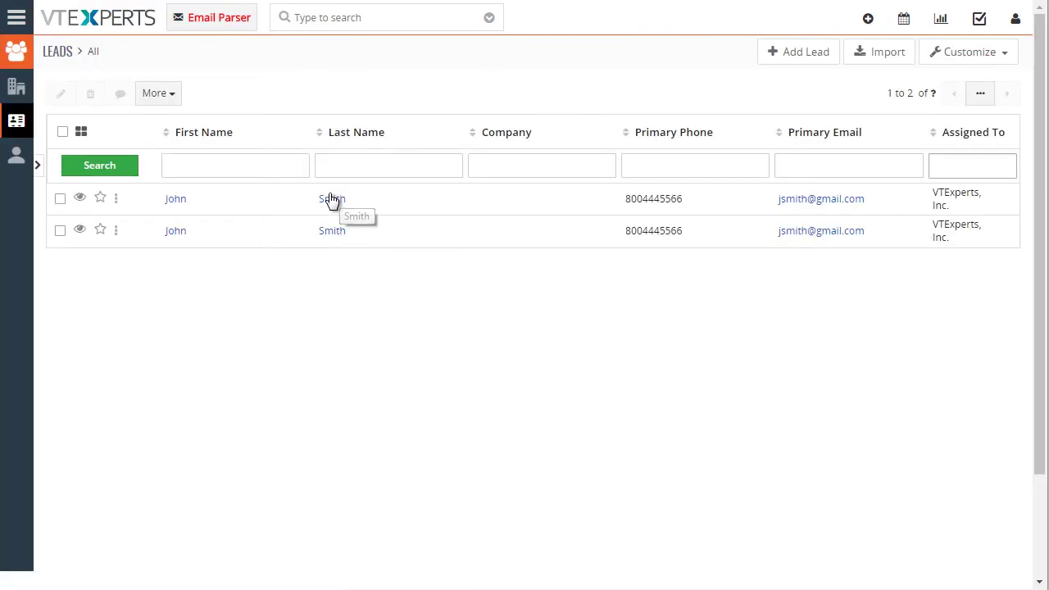
click(329, 197)
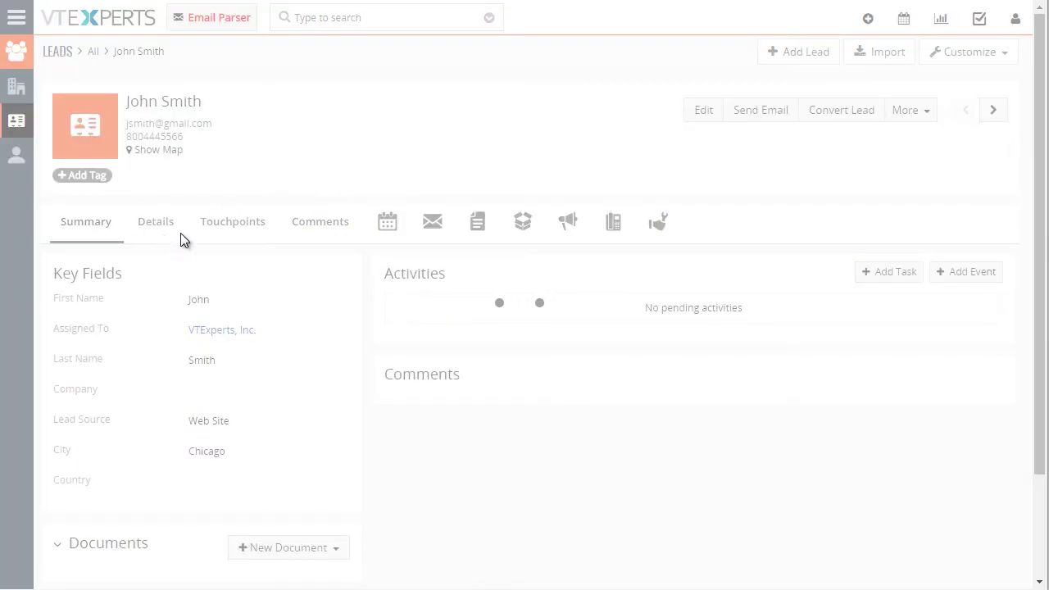
click(157, 238)
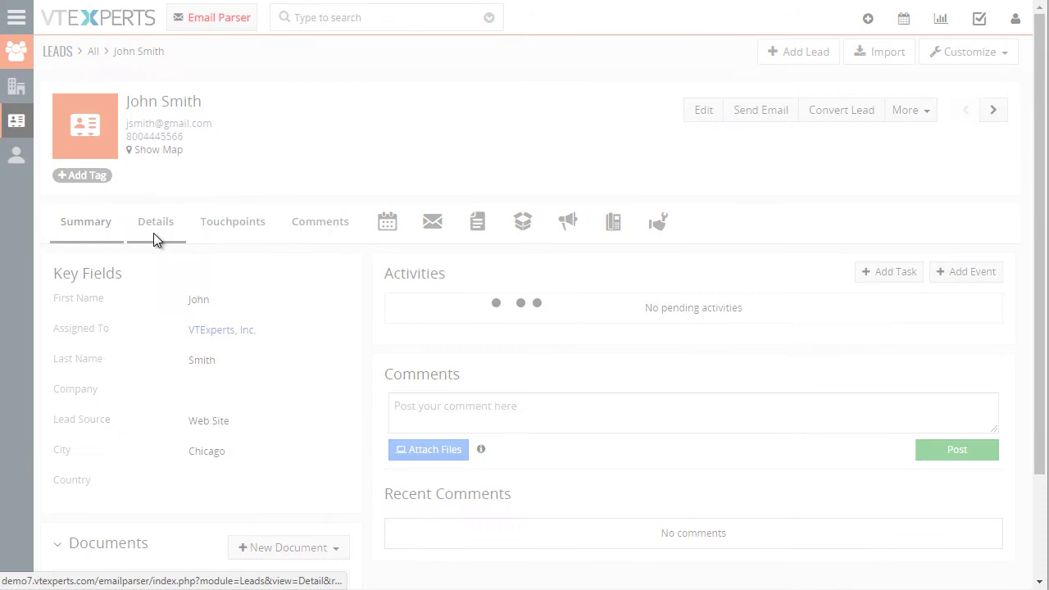
scroll(238, 258, down, 3)
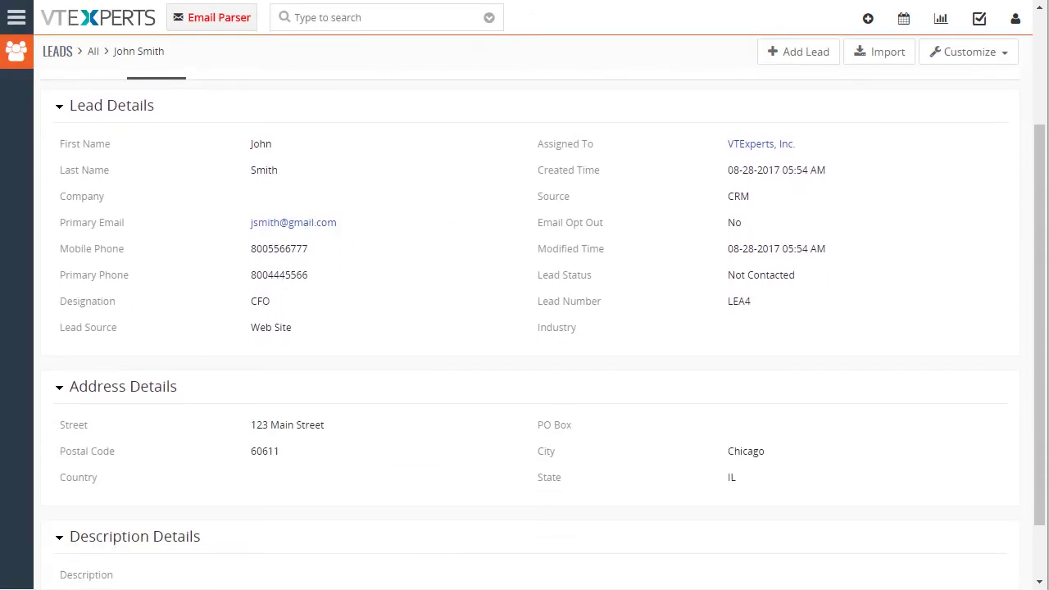
double_click(296, 191)
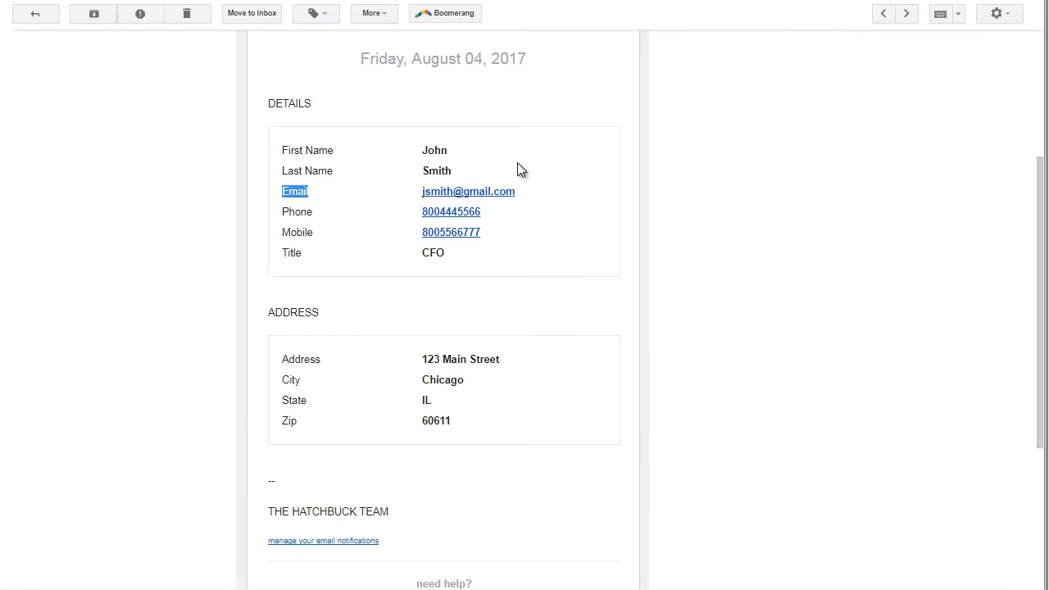
click(302, 155)
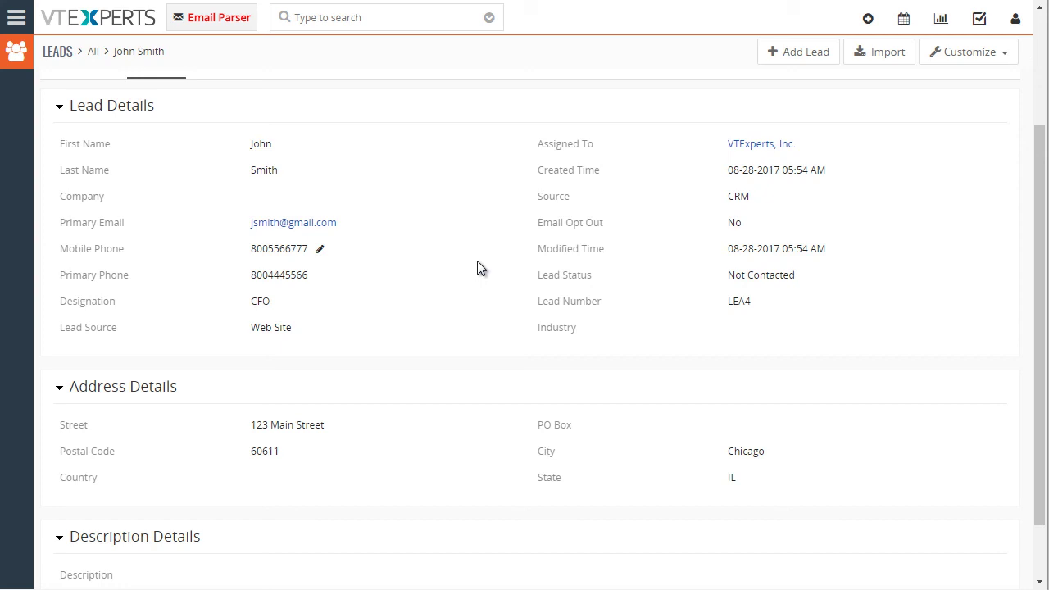
Go back to the Email Parser list and open its rule configuration.
scroll(464, 204, up, 2)
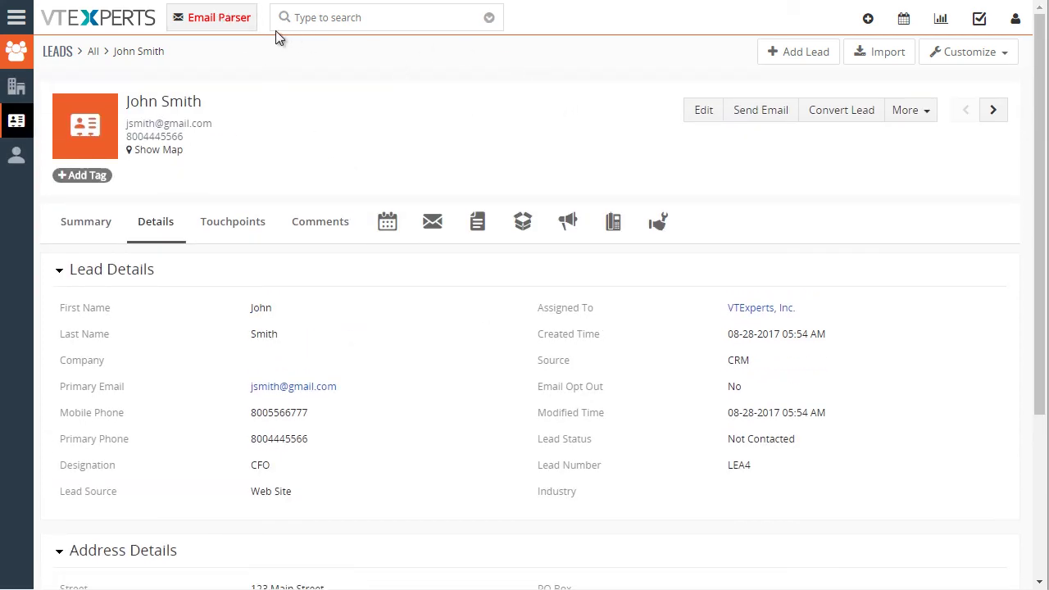
click(236, 16)
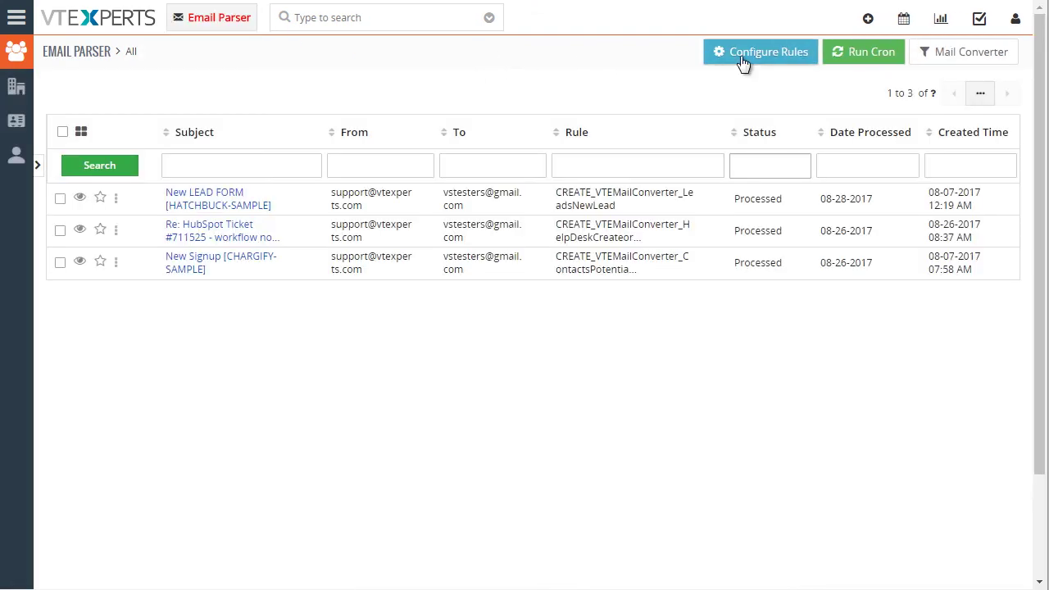
click(758, 54)
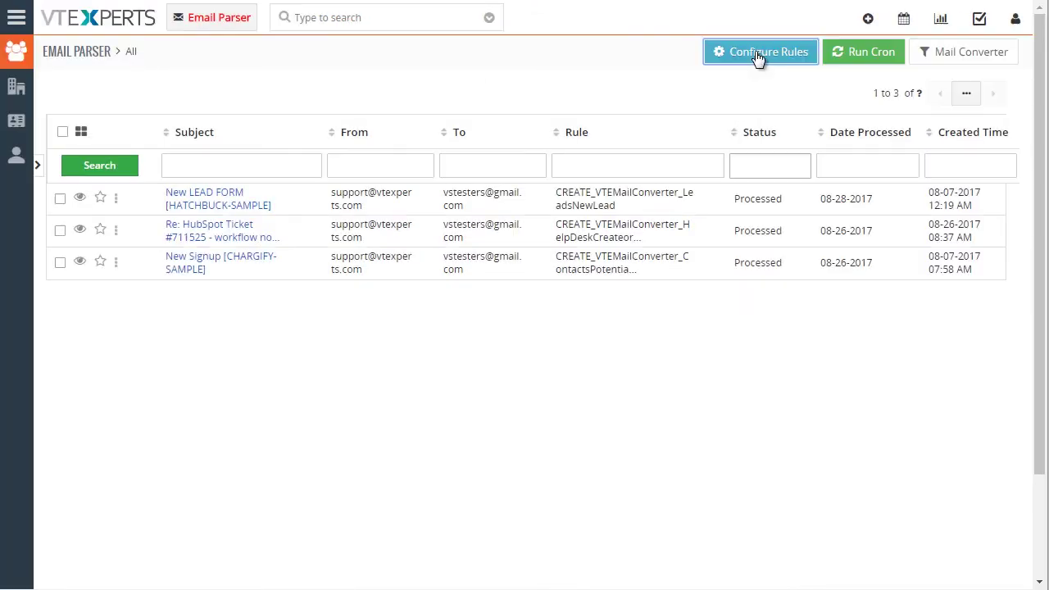
Review the Create or Update Ticket rule's mappings unchanged, then close the configuration window.
click(520, 103)
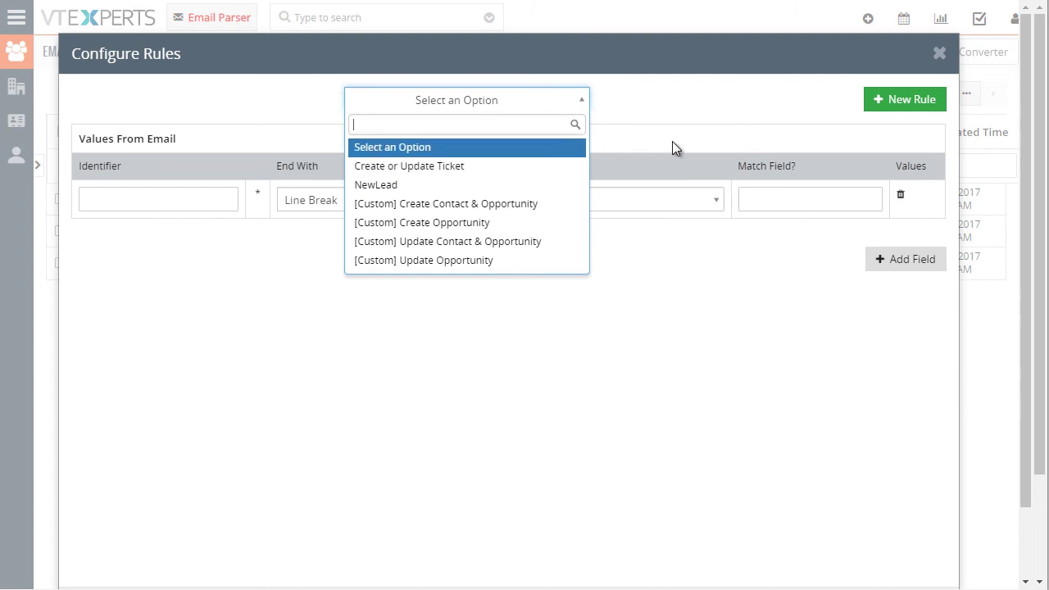
click(496, 168)
click(609, 200)
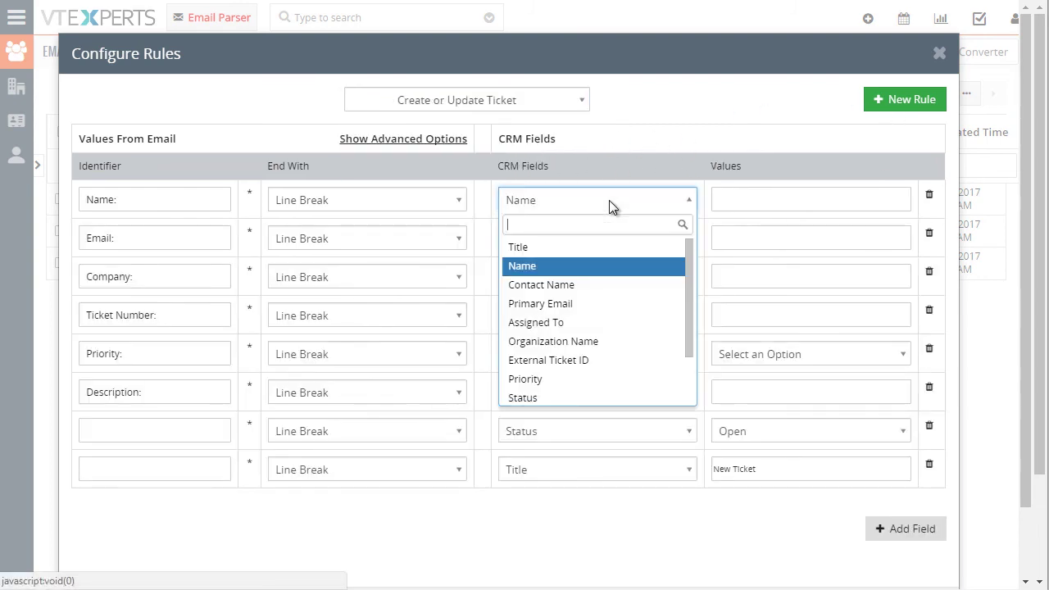
click(609, 200)
scroll(682, 215, down, 2)
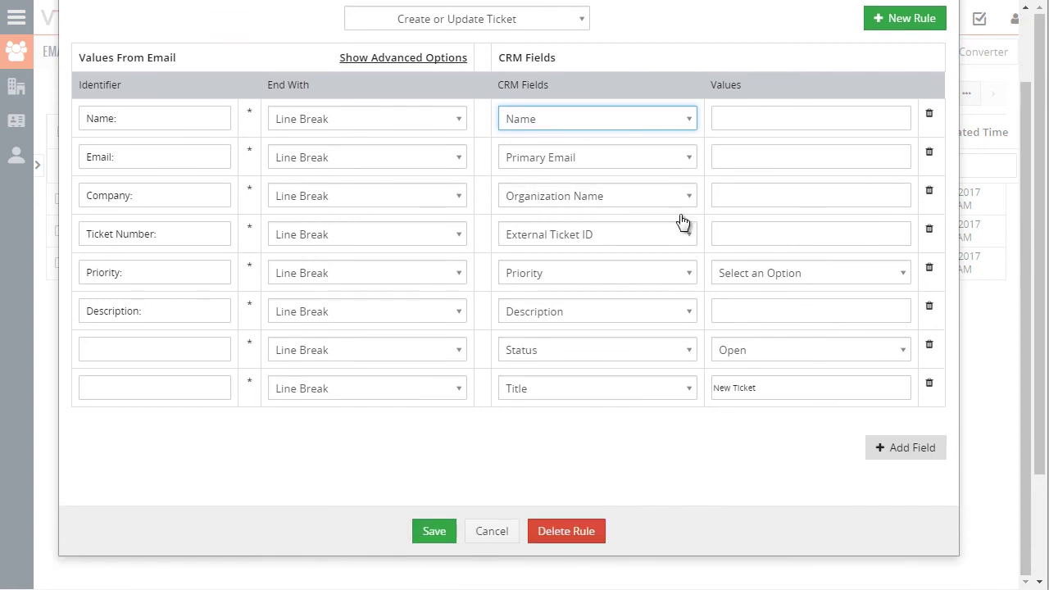
scroll(683, 223, up, 2)
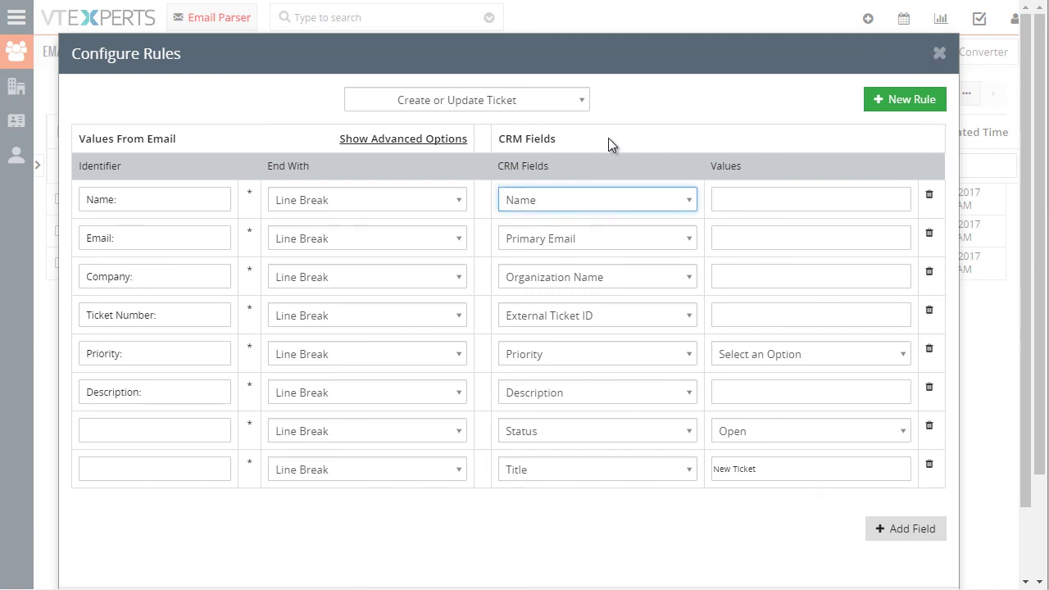
click(939, 55)
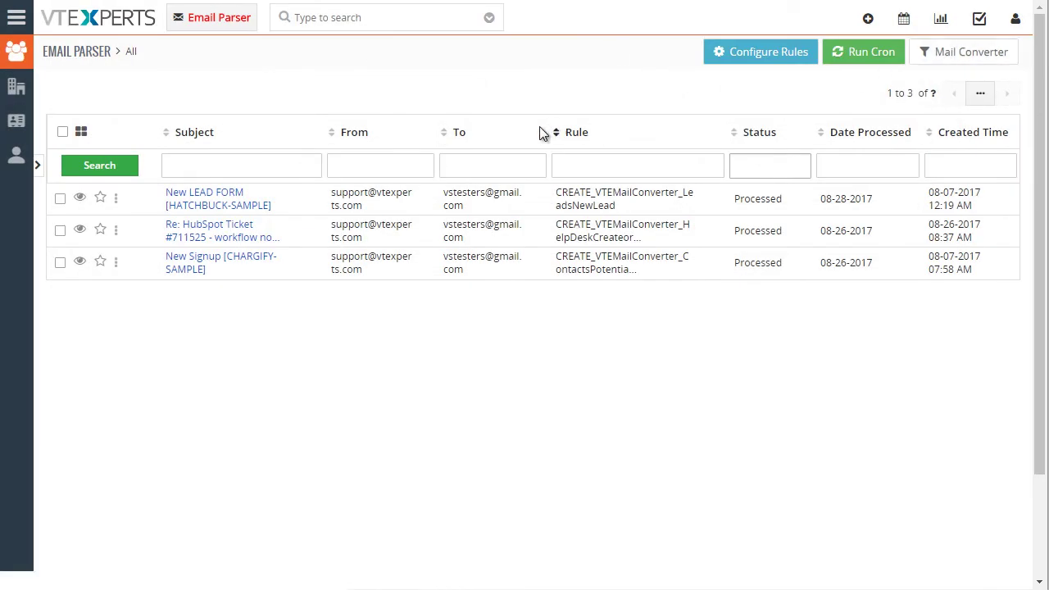
Reach the cron Scheduler through Settings > CRM Settings > Automation.
click(16, 17)
mouse_move(82, 352)
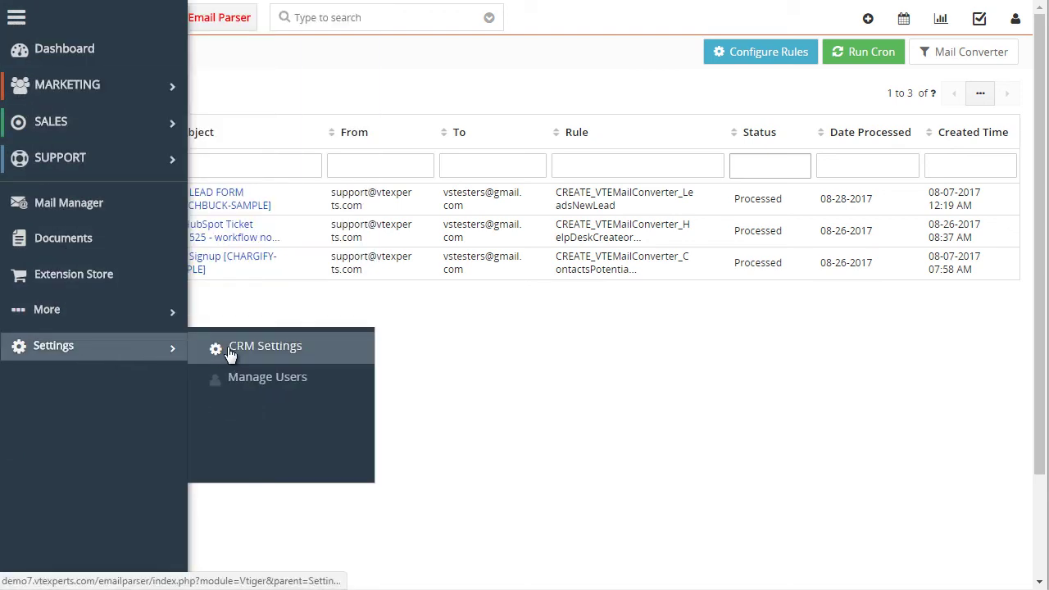
click(216, 348)
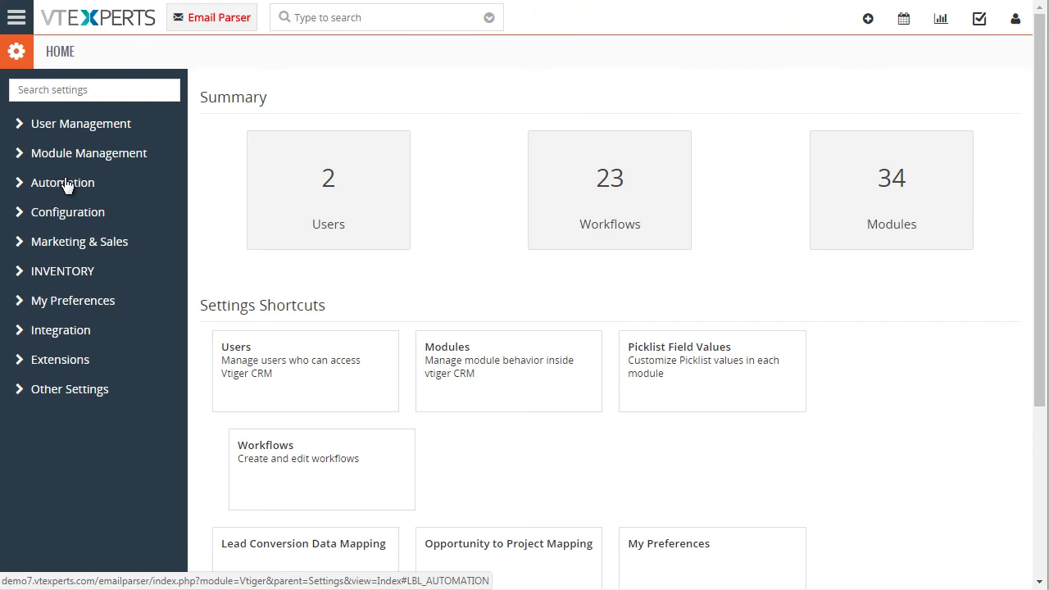
click(66, 182)
click(74, 244)
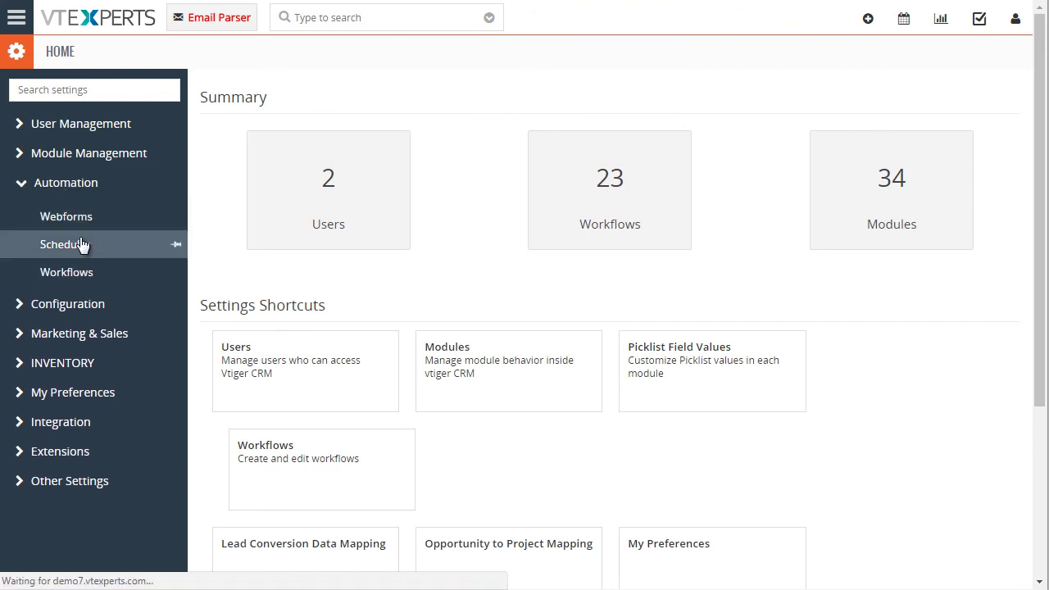